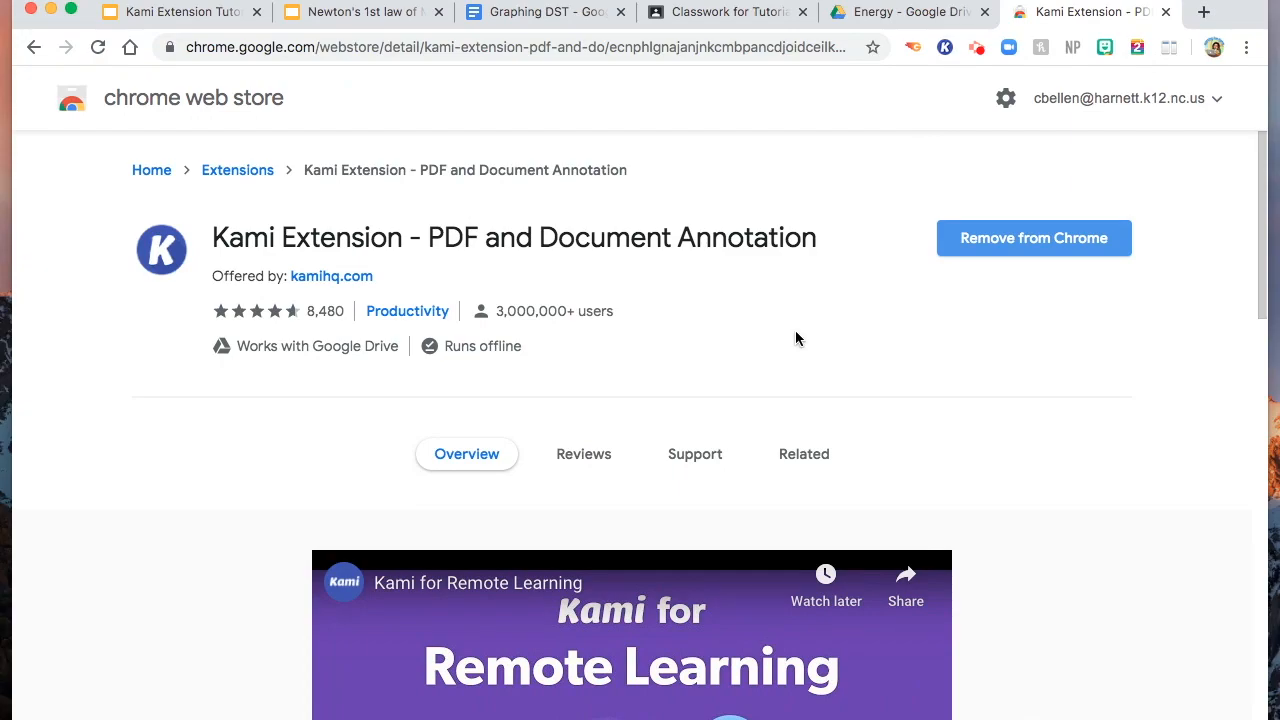
- Bring up print settings for the Graphing DST document and view the destination choices
{"action": "left_click", "coordinate": [510, 12]}
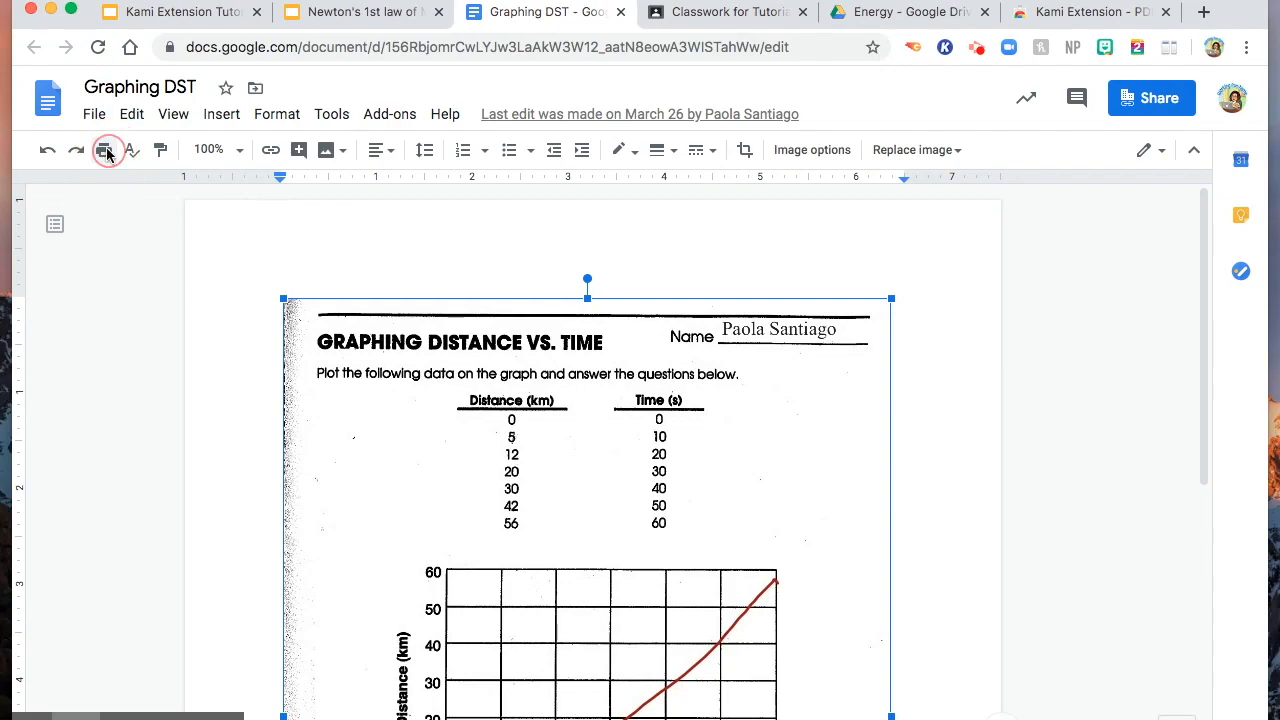
{"action": "left_click", "coordinate": [104, 150]}
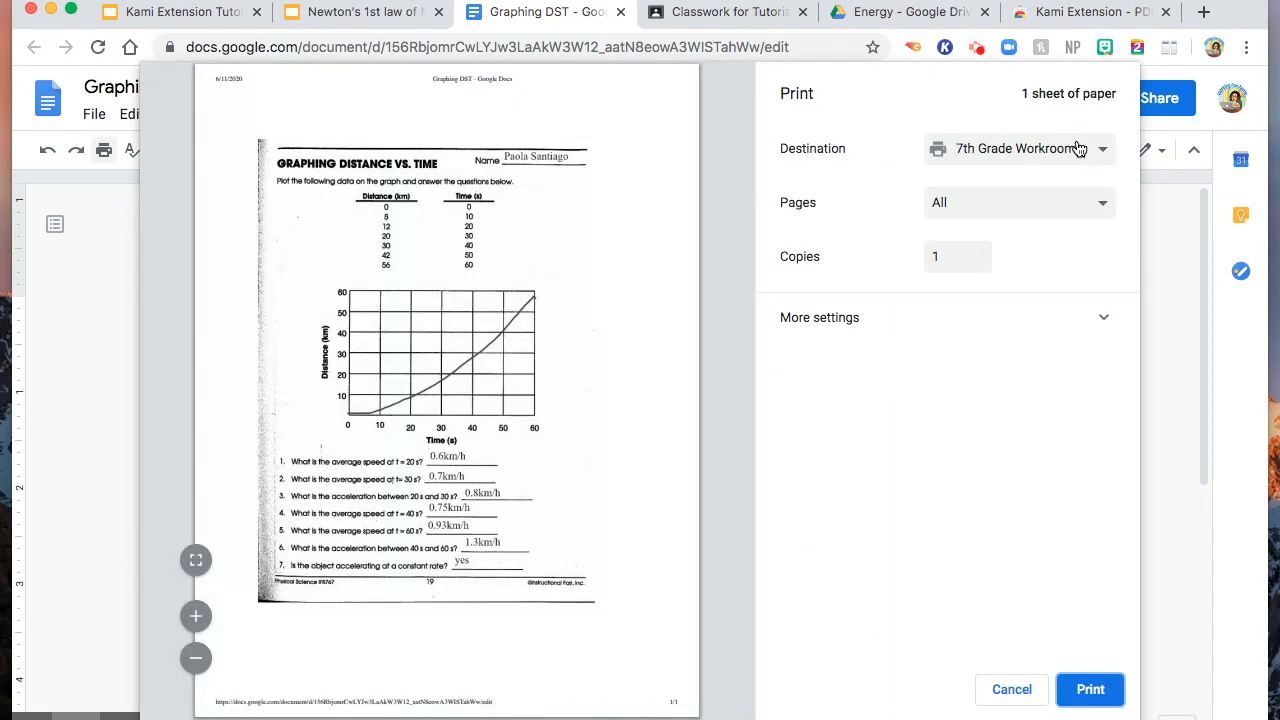
{"action": "left_click", "coordinate": [1033, 157]}
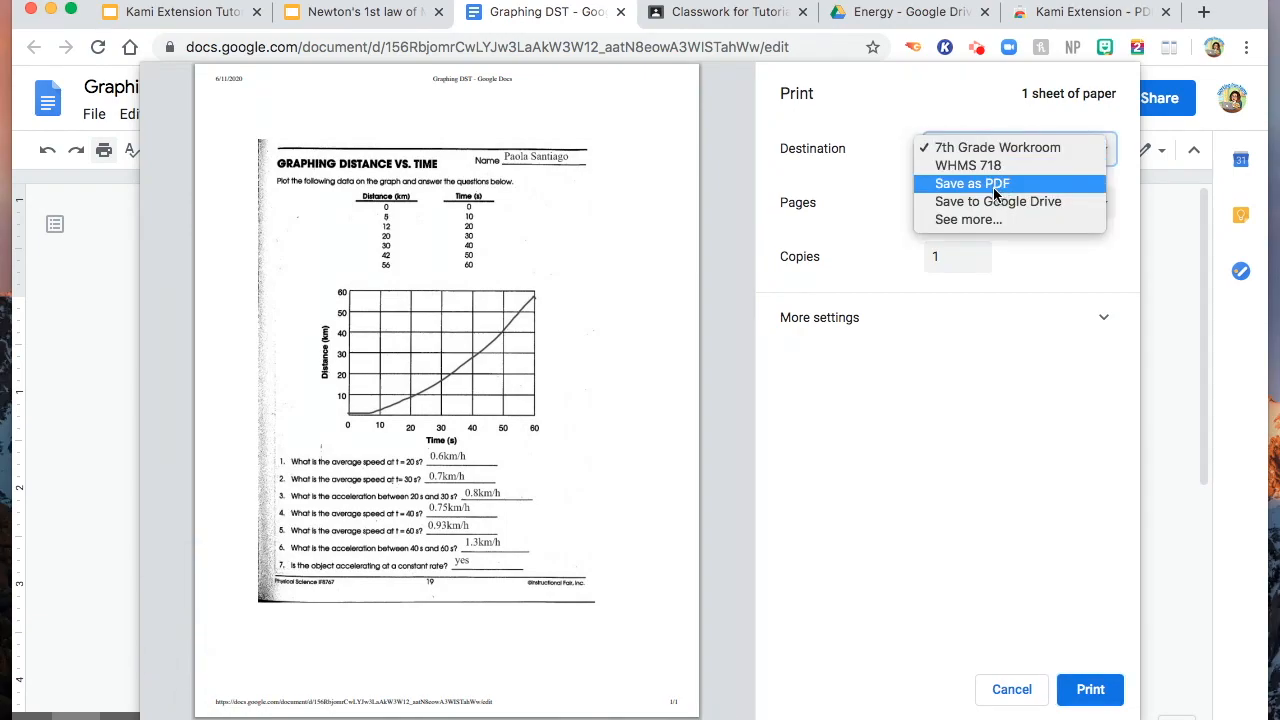
{"action": "key", "text": "Escape"}
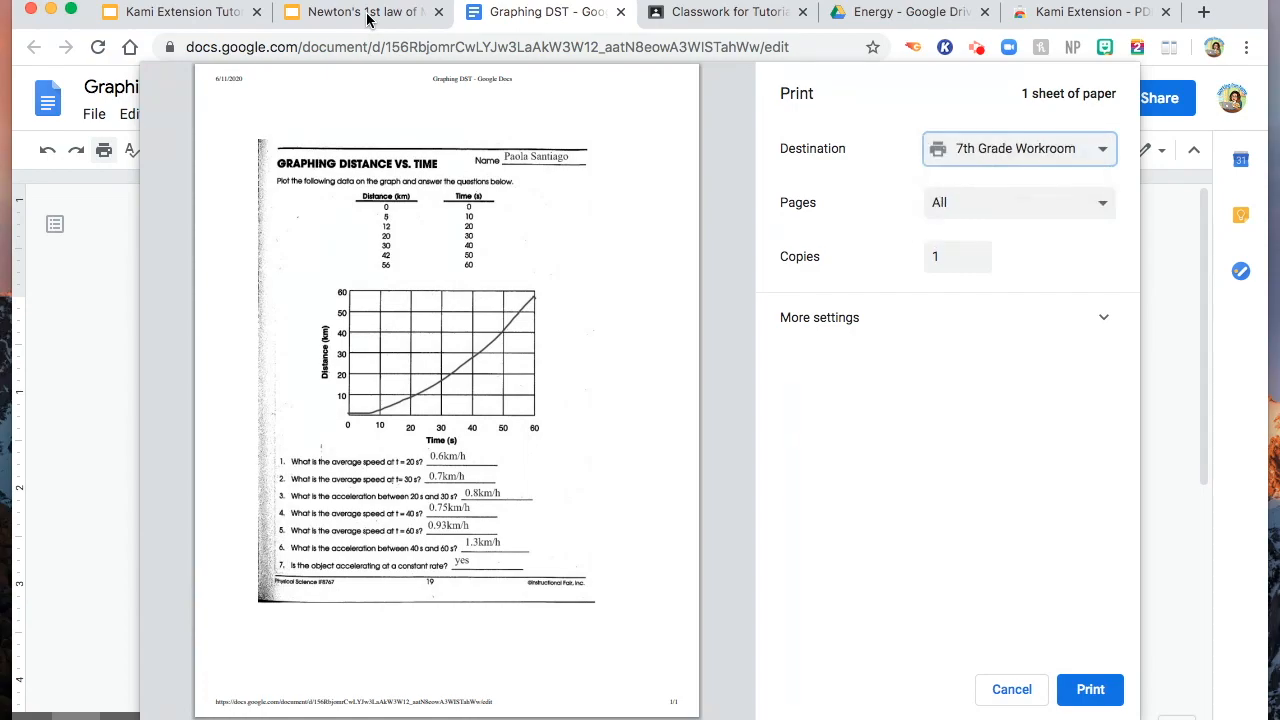
- Bring up print settings for the Newton's 1st Law slides and show the destination choices
{"action": "left_click", "coordinate": [368, 17]}
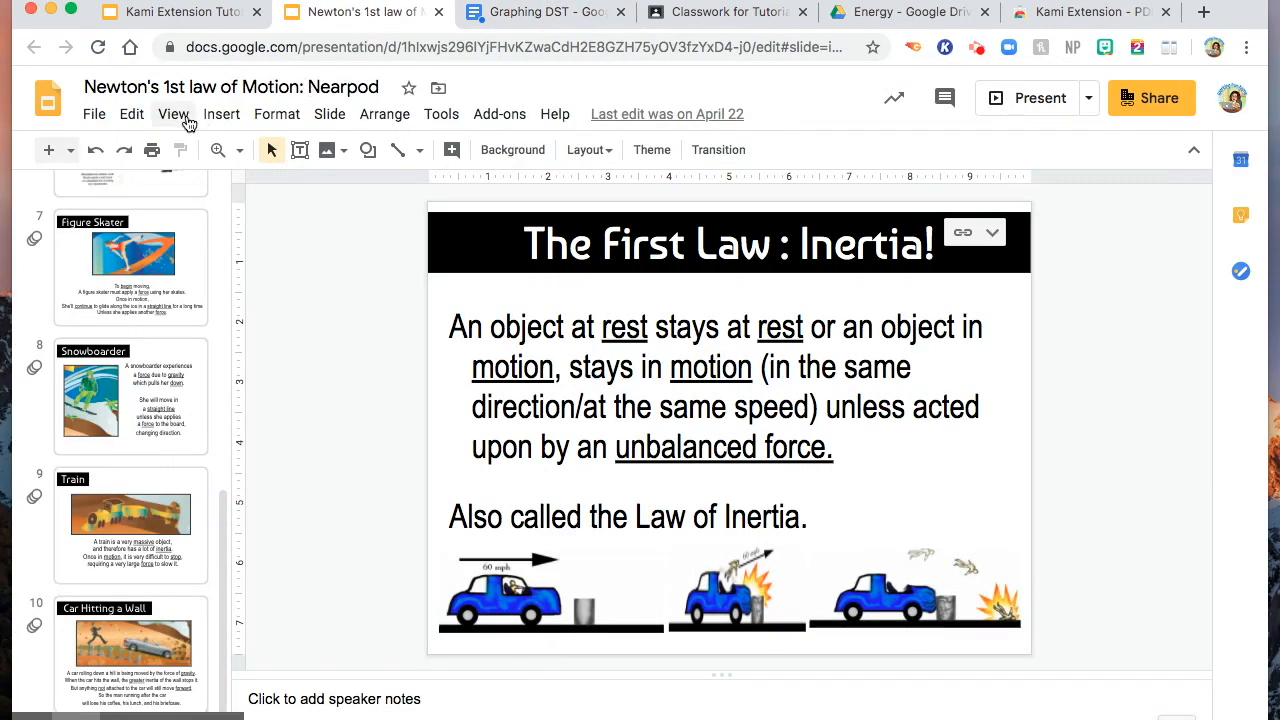
{"action": "left_click", "coordinate": [155, 152]}
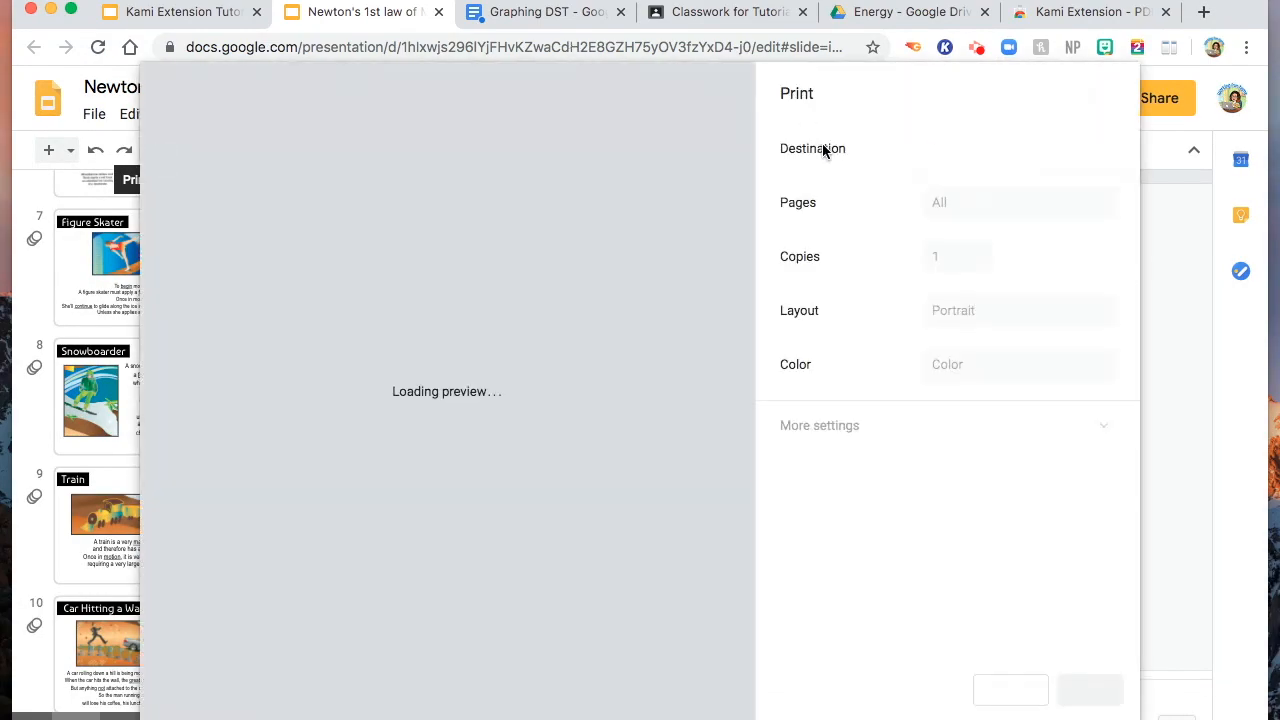
{"action": "left_click", "coordinate": [1030, 148]}
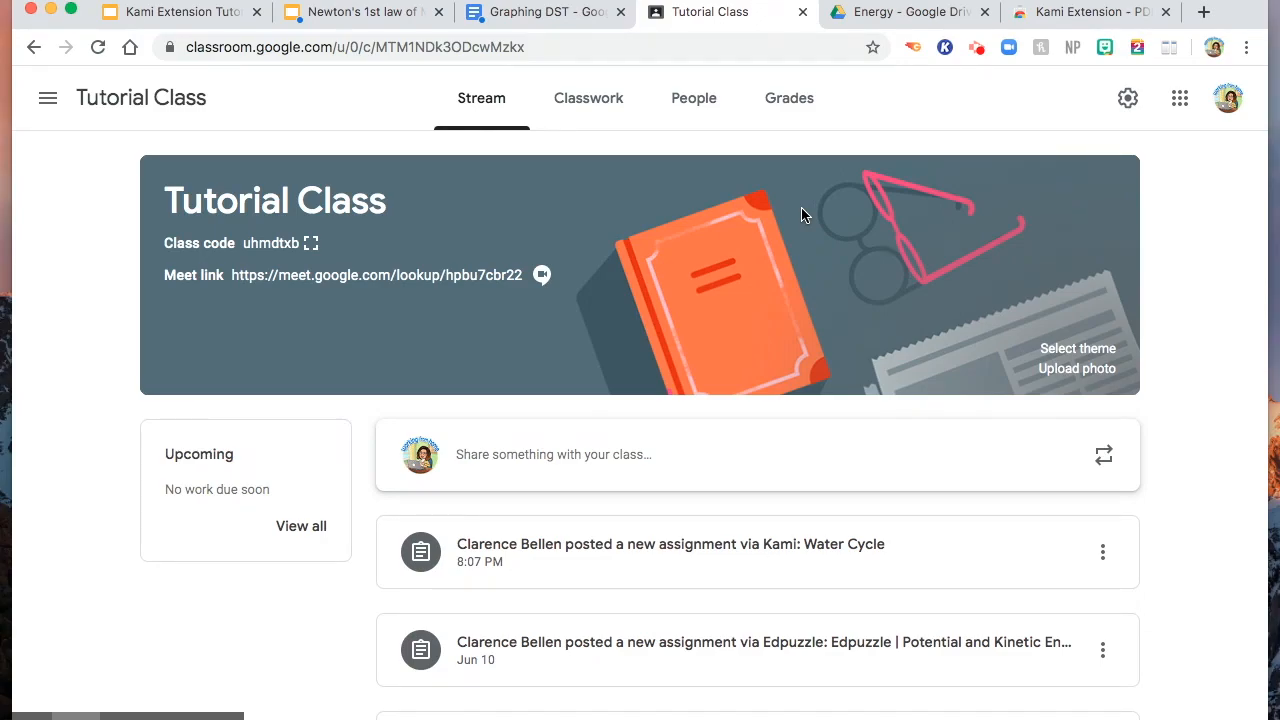
- From Tutorial Class's Classwork list, start creating a new Kami assignment
{"action": "left_click", "coordinate": [589, 98]}
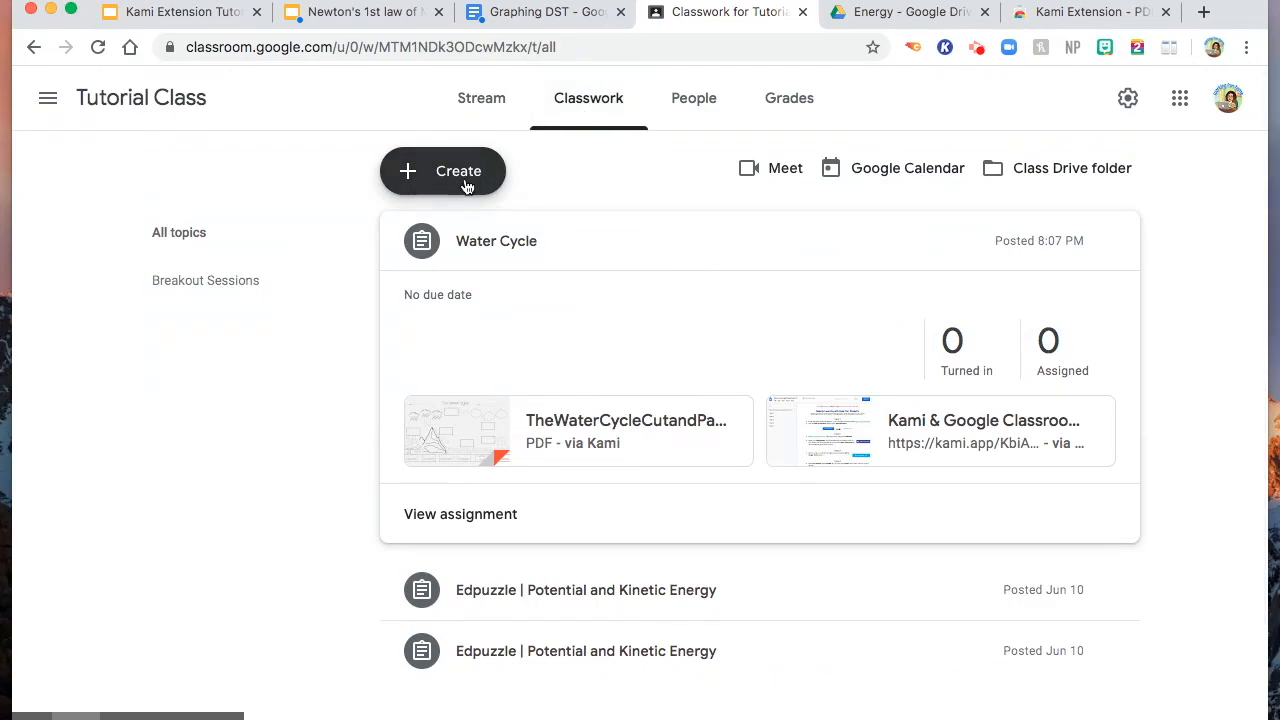
{"action": "left_click", "coordinate": [466, 178]}
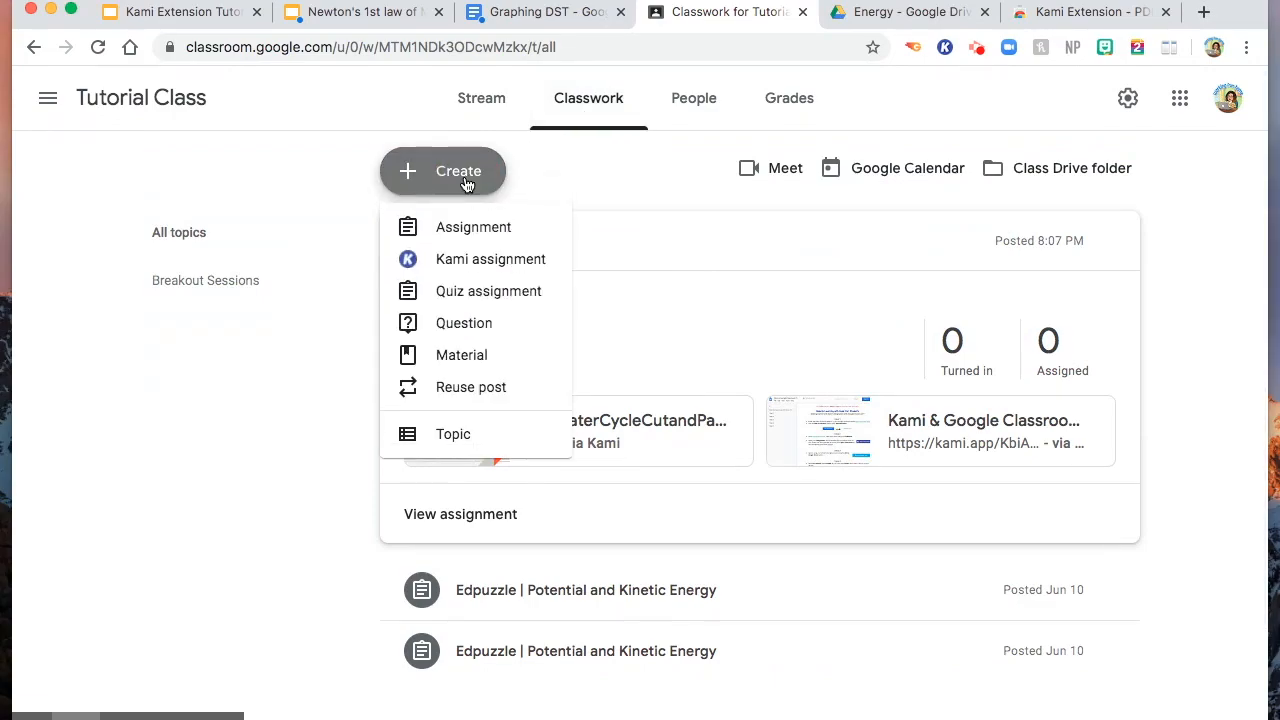
{"action": "left_click", "coordinate": [476, 265]}
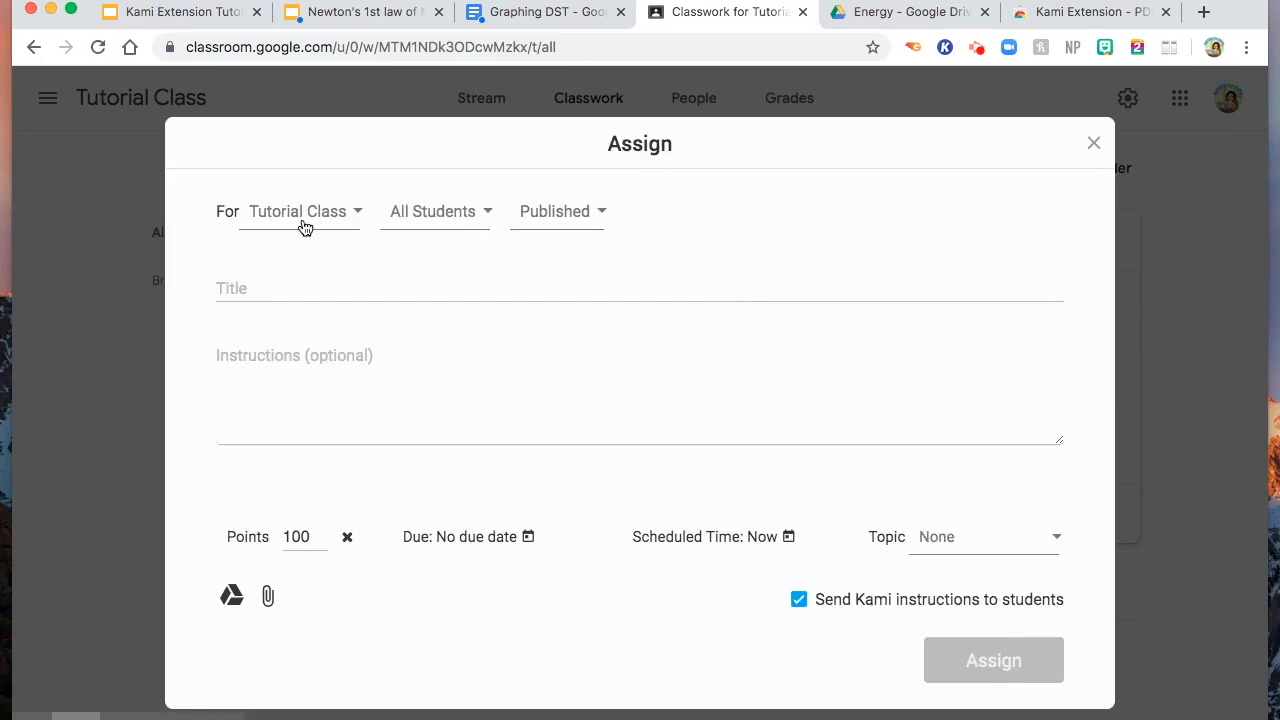
- Keep Tutorial Class as the recipient and title the assignment Energy
{"action": "left_click", "coordinate": [343, 214]}
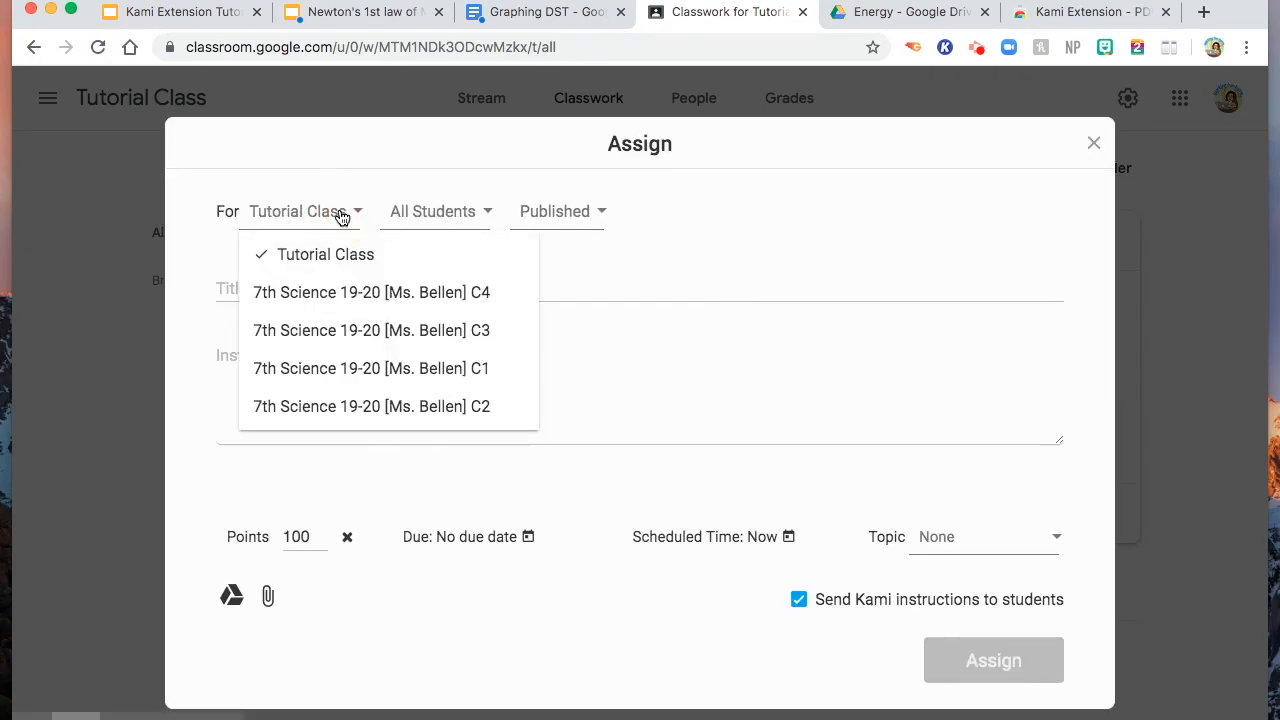
{"action": "left_click", "coordinate": [326, 254]}
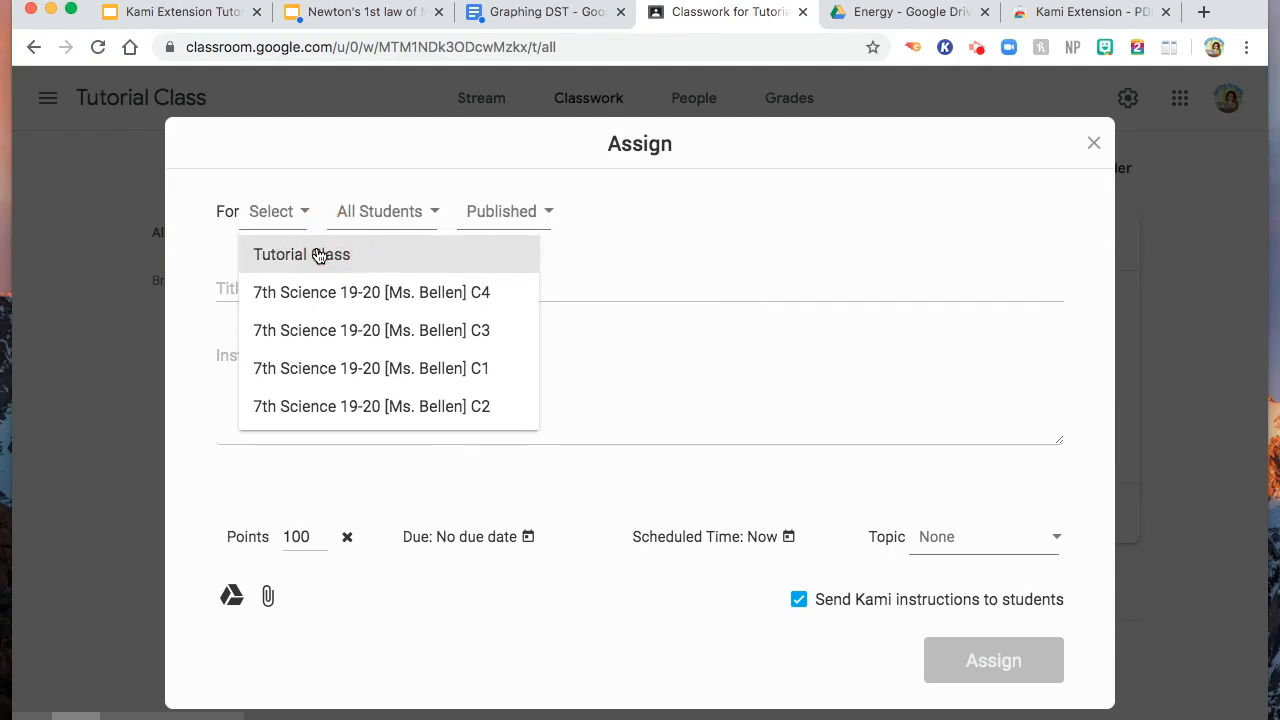
{"action": "left_click", "coordinate": [312, 258]}
{"action": "left_click", "coordinate": [762, 280]}
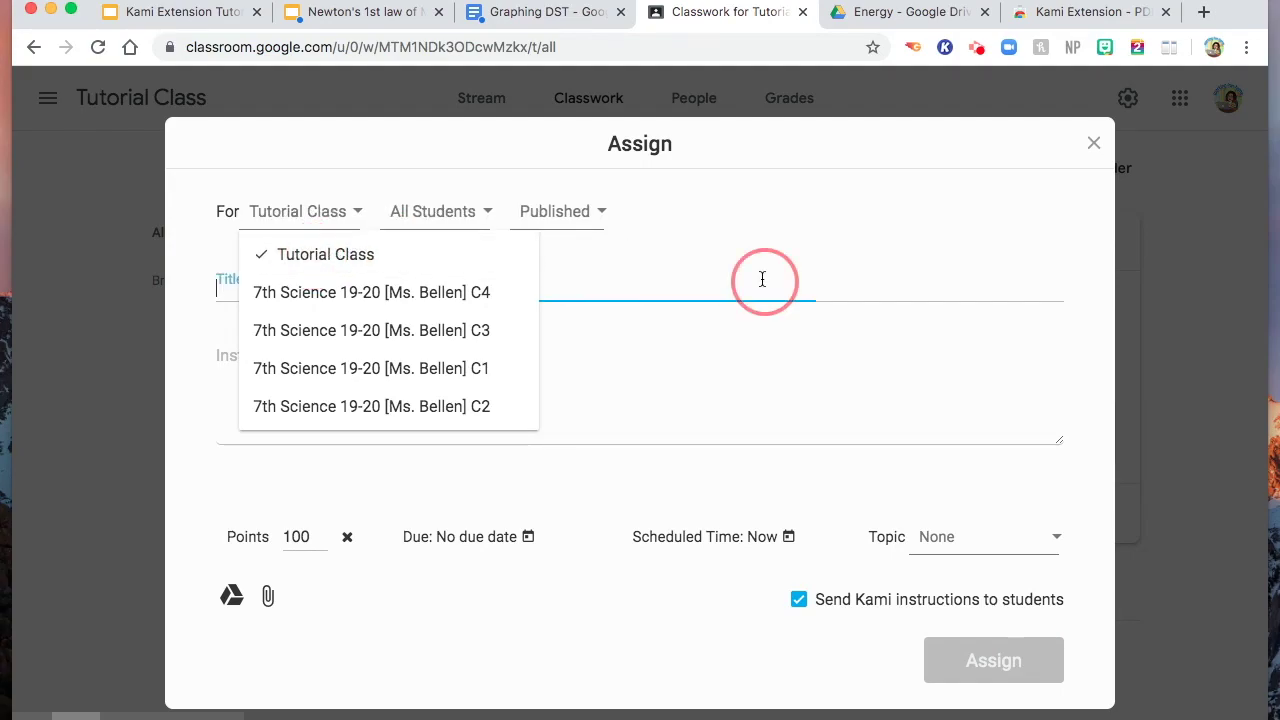
{"action": "left_click", "coordinate": [647, 495]}
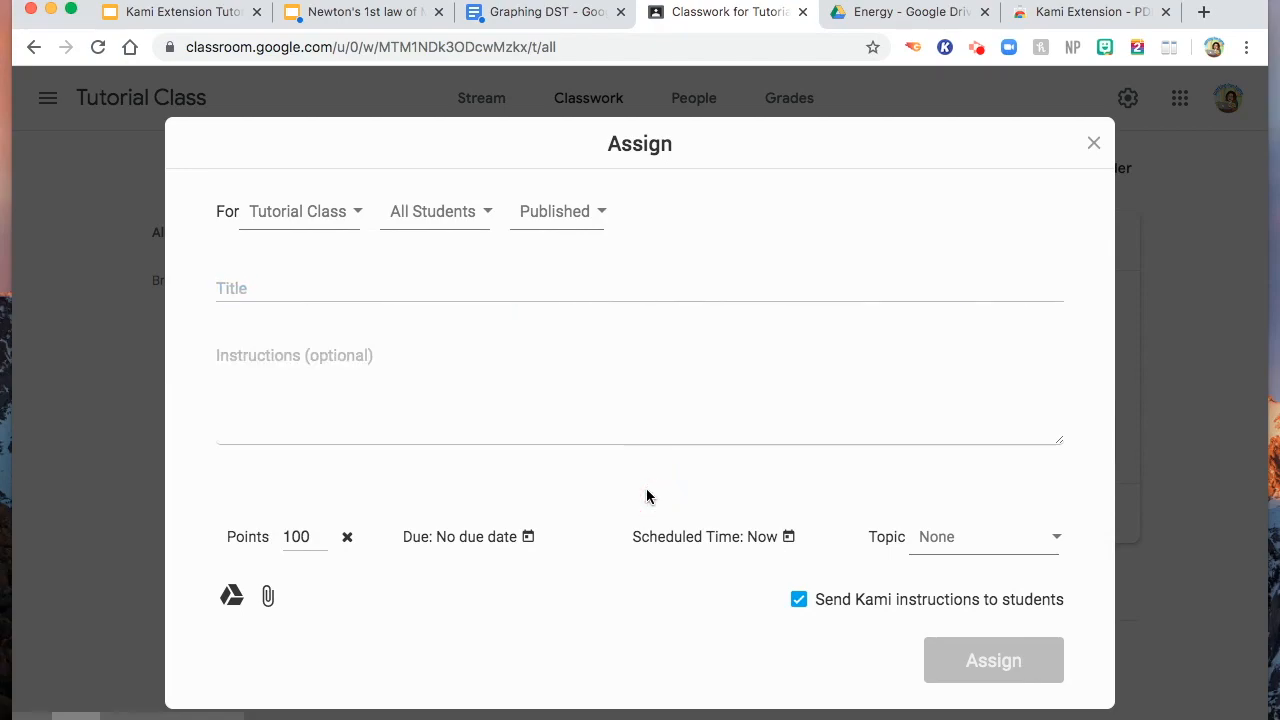
{"action": "left_click", "coordinate": [340, 293]}
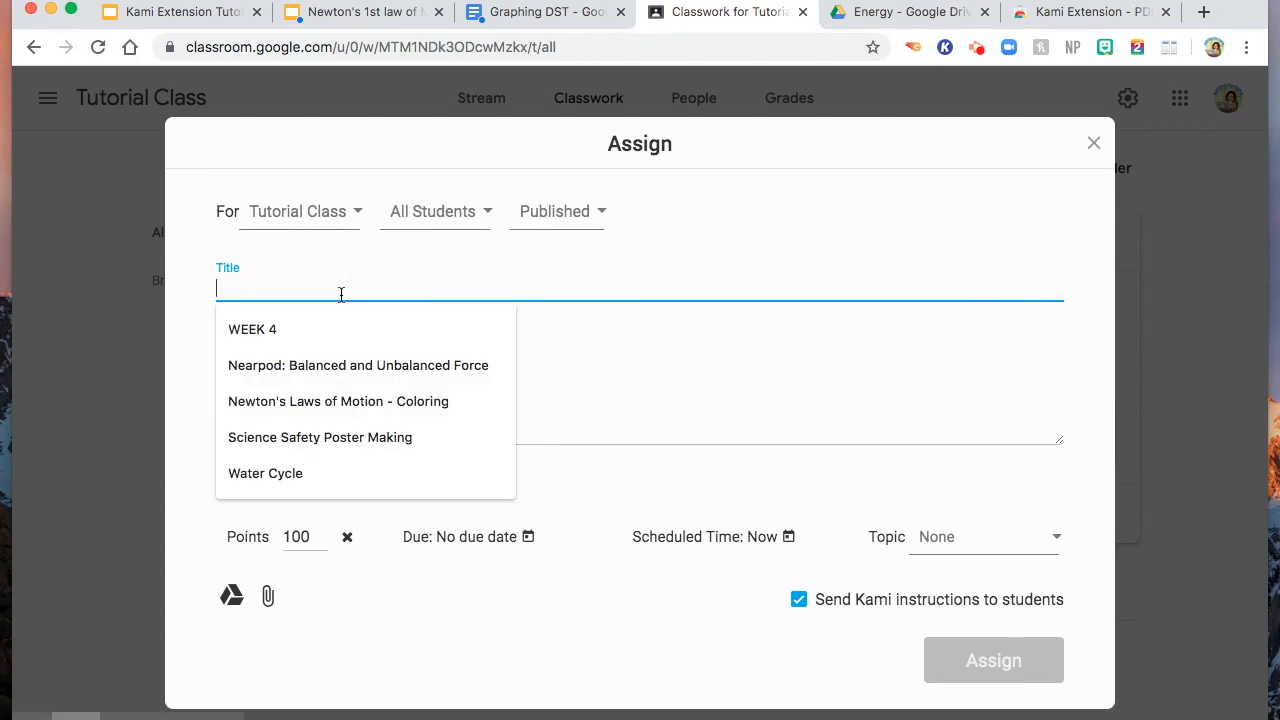
{"action": "type", "text": "En"}
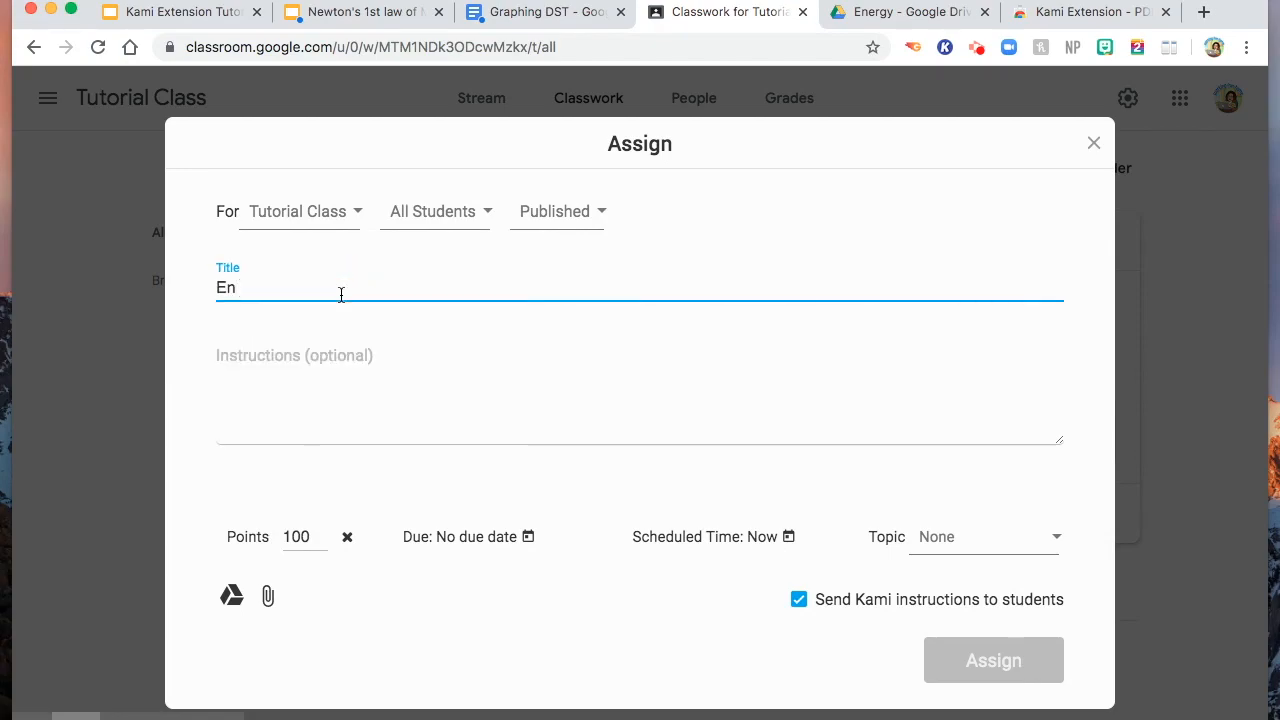
{"action": "type", "text": "ergy"}
- Leave no topic set, keep Kami instructions enabled, and begin attaching a Drive file
{"action": "left_click", "coordinate": [937, 546]}
{"action": "left_click", "coordinate": [937, 540]}
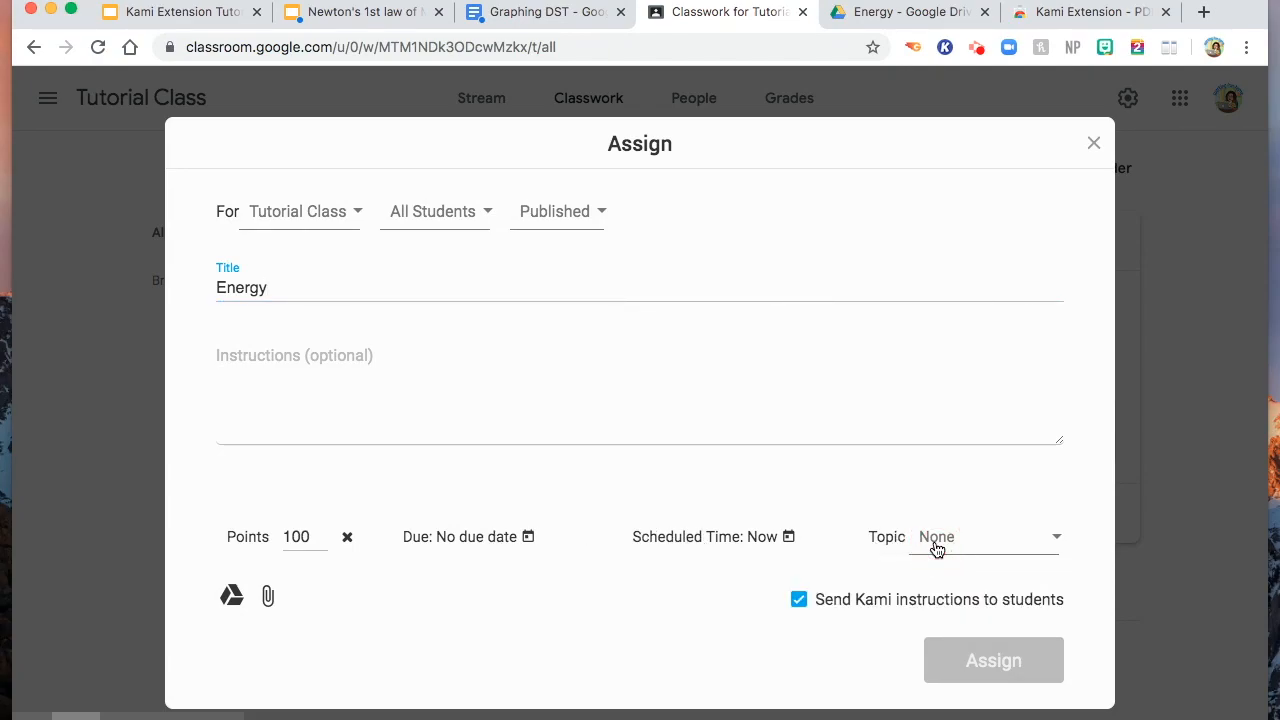
{"action": "left_click", "coordinate": [799, 599]}
{"action": "left_click", "coordinate": [799, 599]}
{"action": "left_click", "coordinate": [232, 596]}
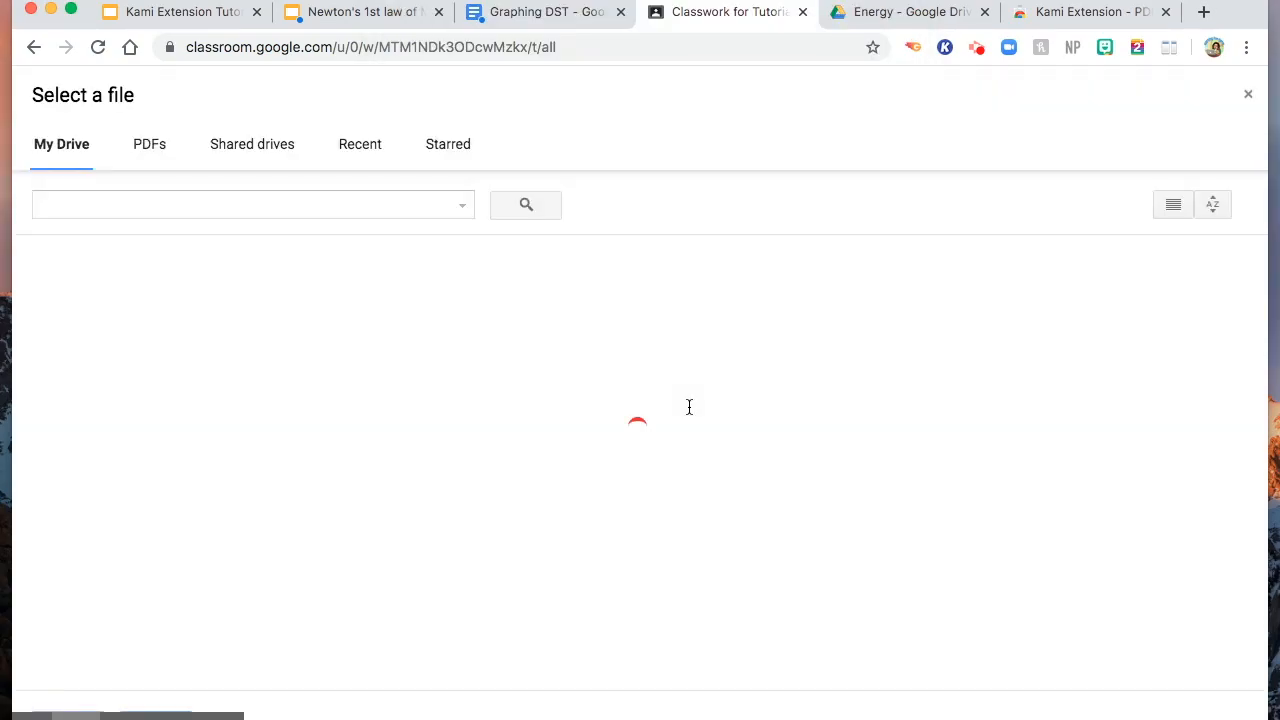
- Attach the EnergyTransformations color-by-number PDF from Ms. Bellen's Class > Fourth Nine Weeks > Energy
{"action": "double_click", "coordinate": [551, 387]}
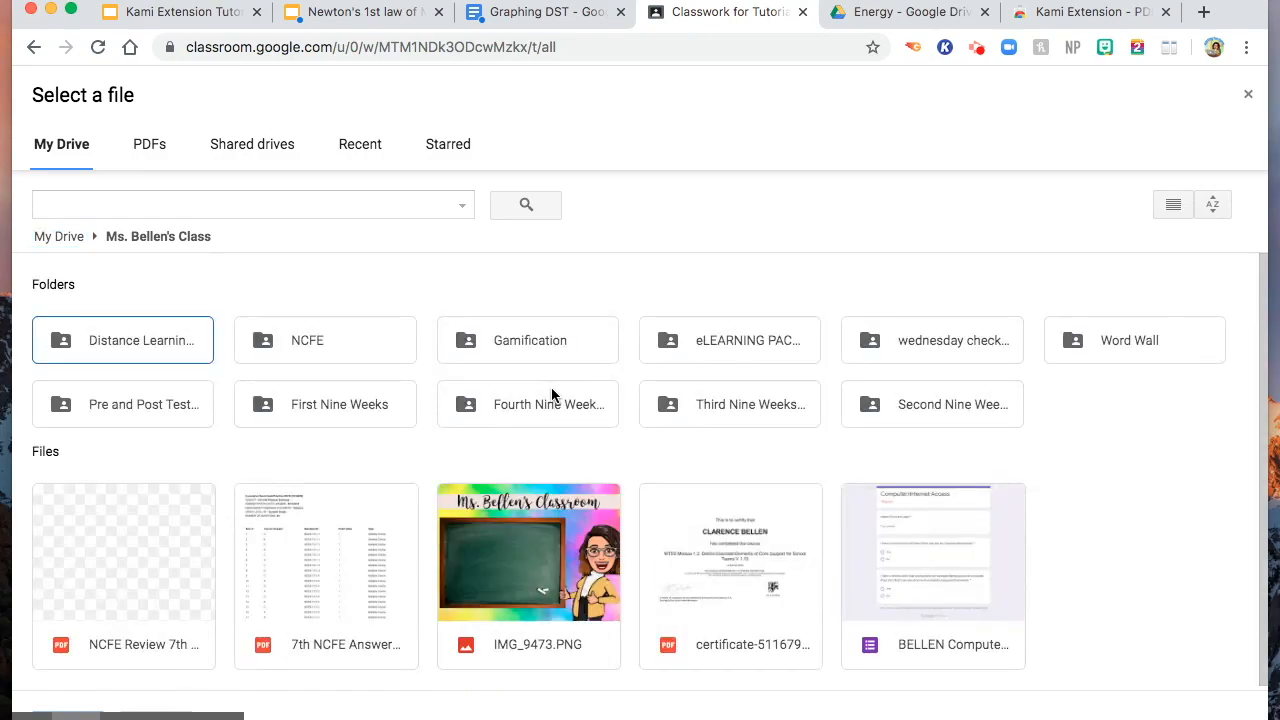
{"action": "double_click", "coordinate": [527, 404]}
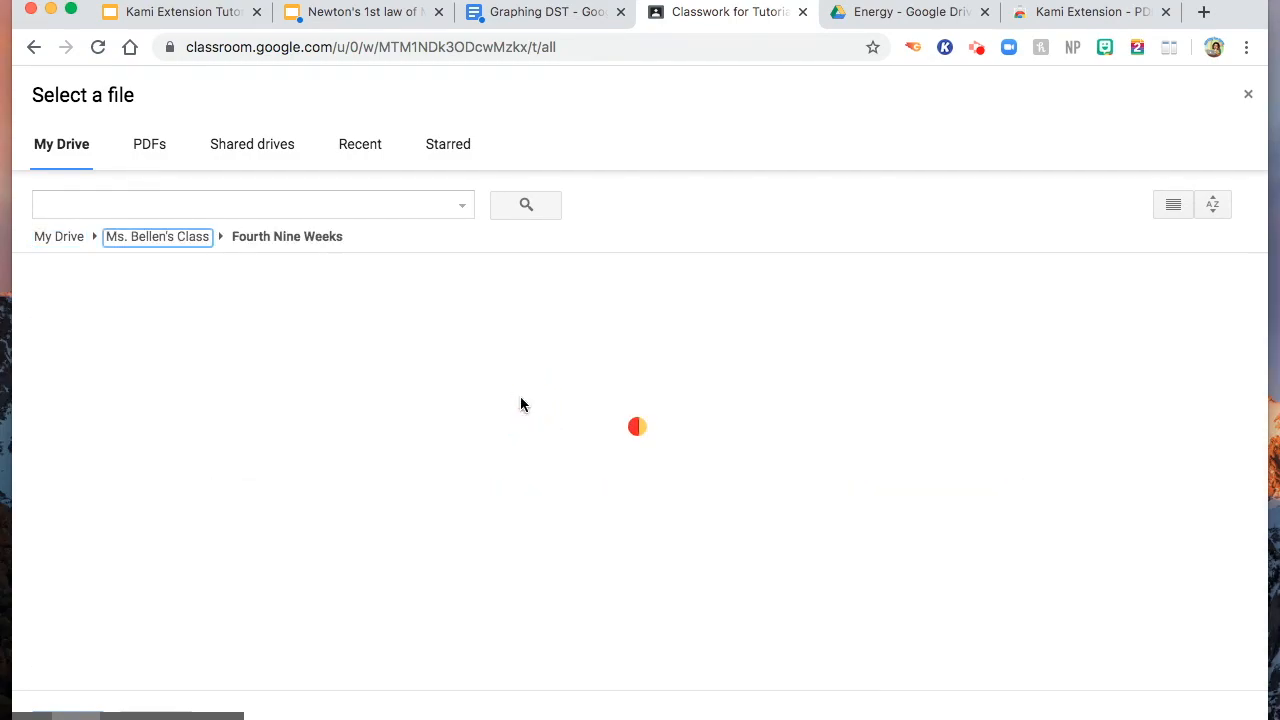
{"action": "left_click", "coordinate": [188, 347]}
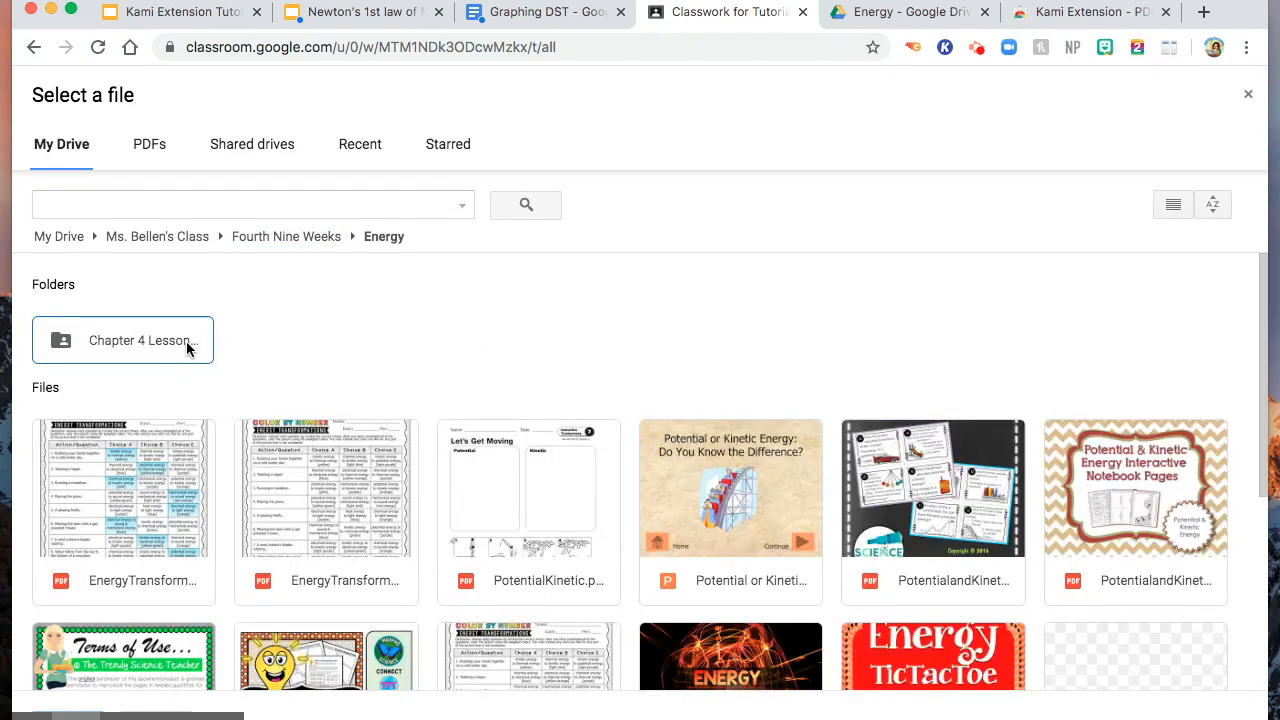
{"action": "left_click", "coordinate": [315, 455]}
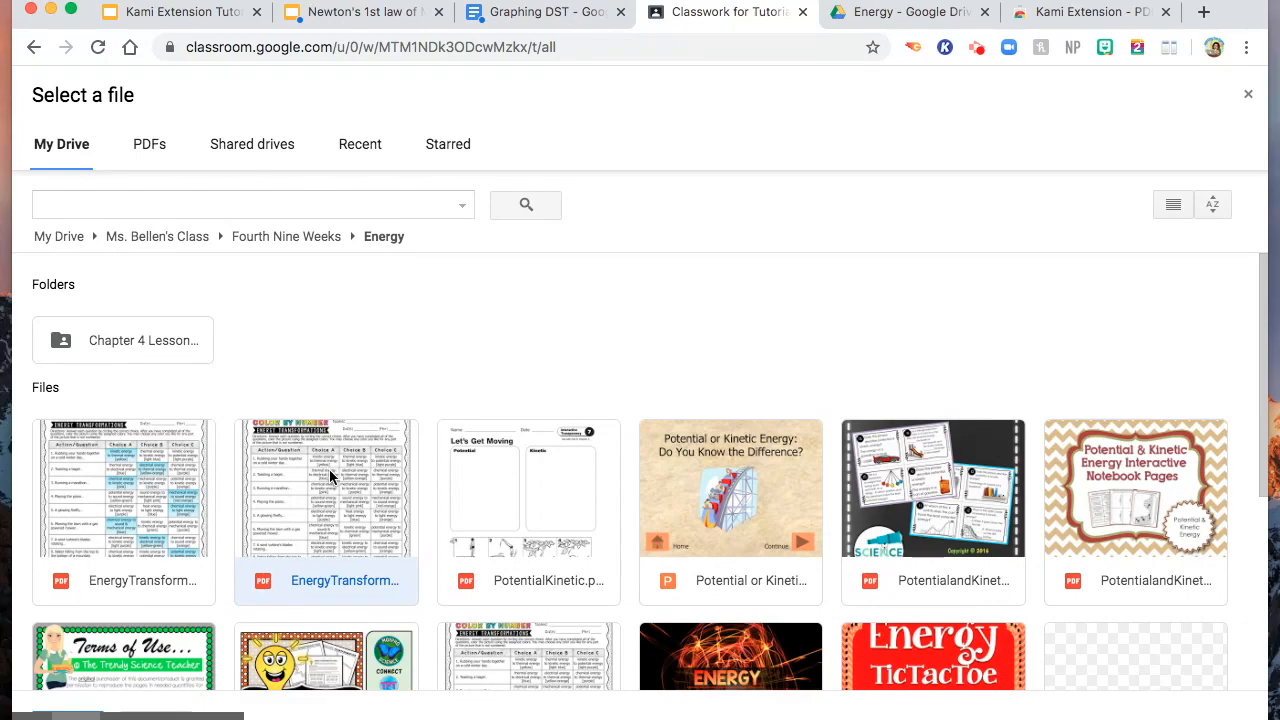
{"action": "scroll", "coordinate": [344, 478], "scroll_direction": "down", "scroll_amount": 2}
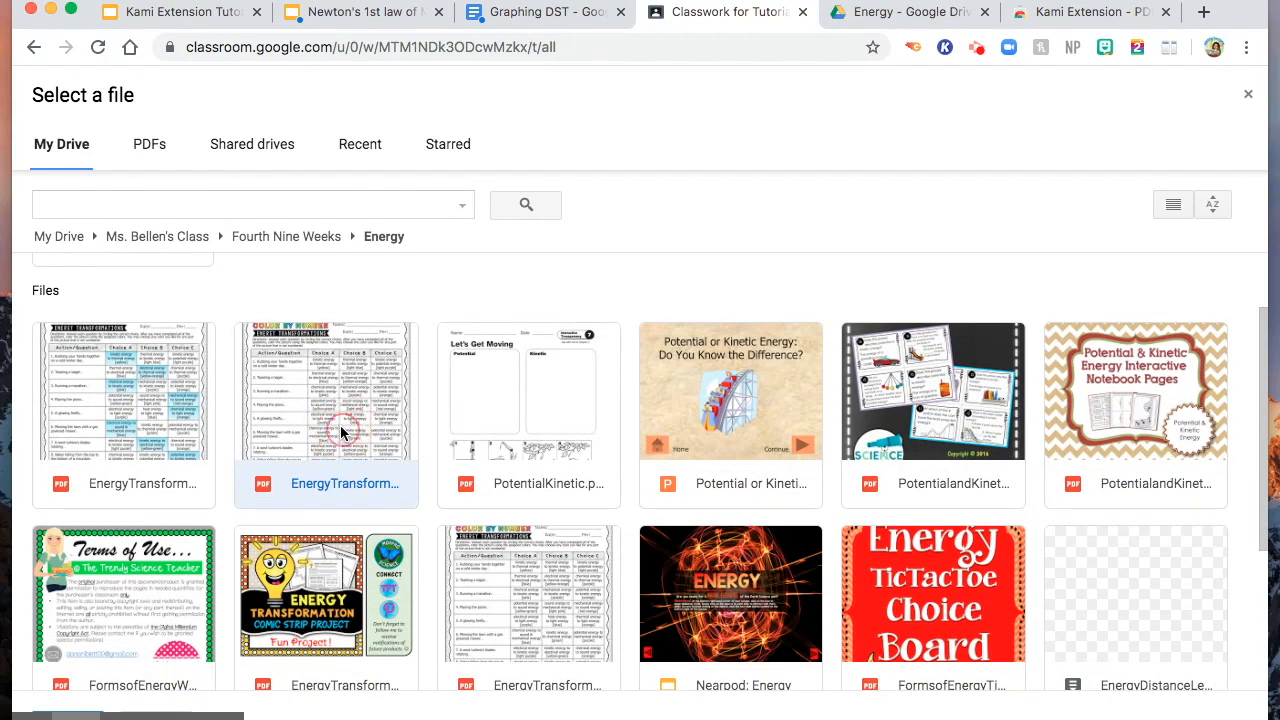
{"action": "double_click", "coordinate": [340, 426]}
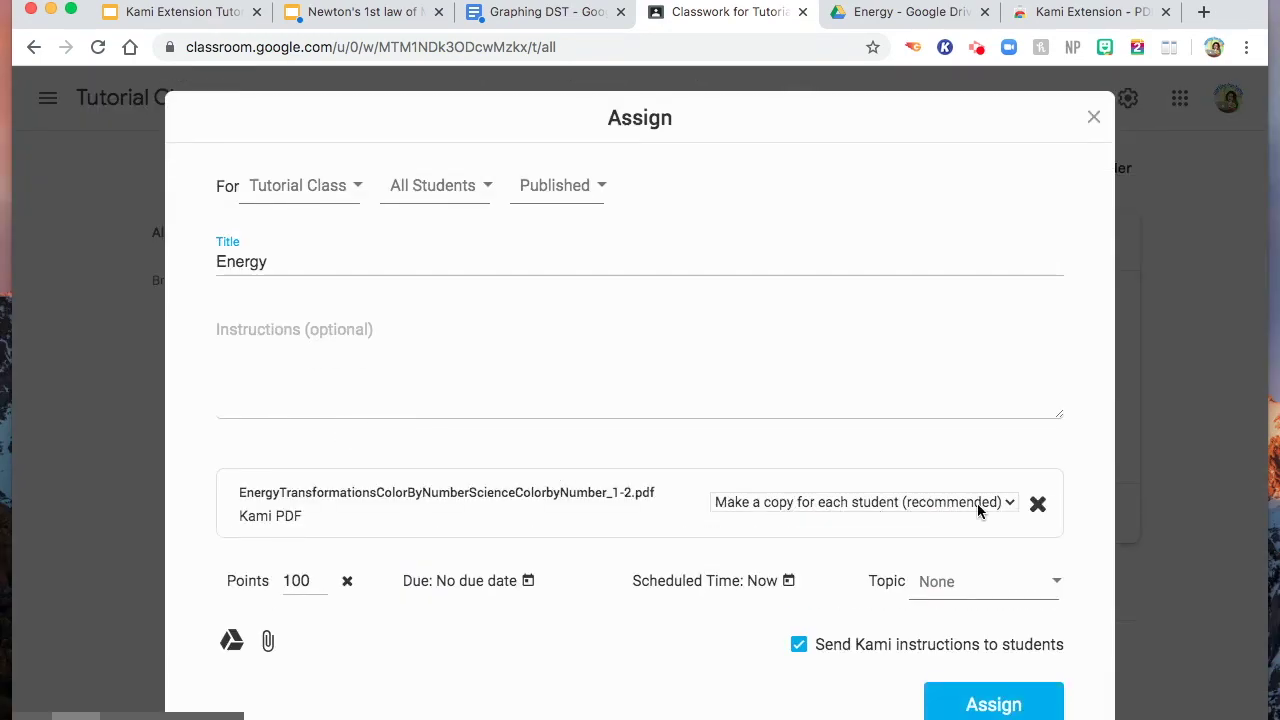
- Keep 'Make a copy for each student' and assign the Energy worksheet to the class
{"action": "left_click", "coordinate": [1012, 503]}
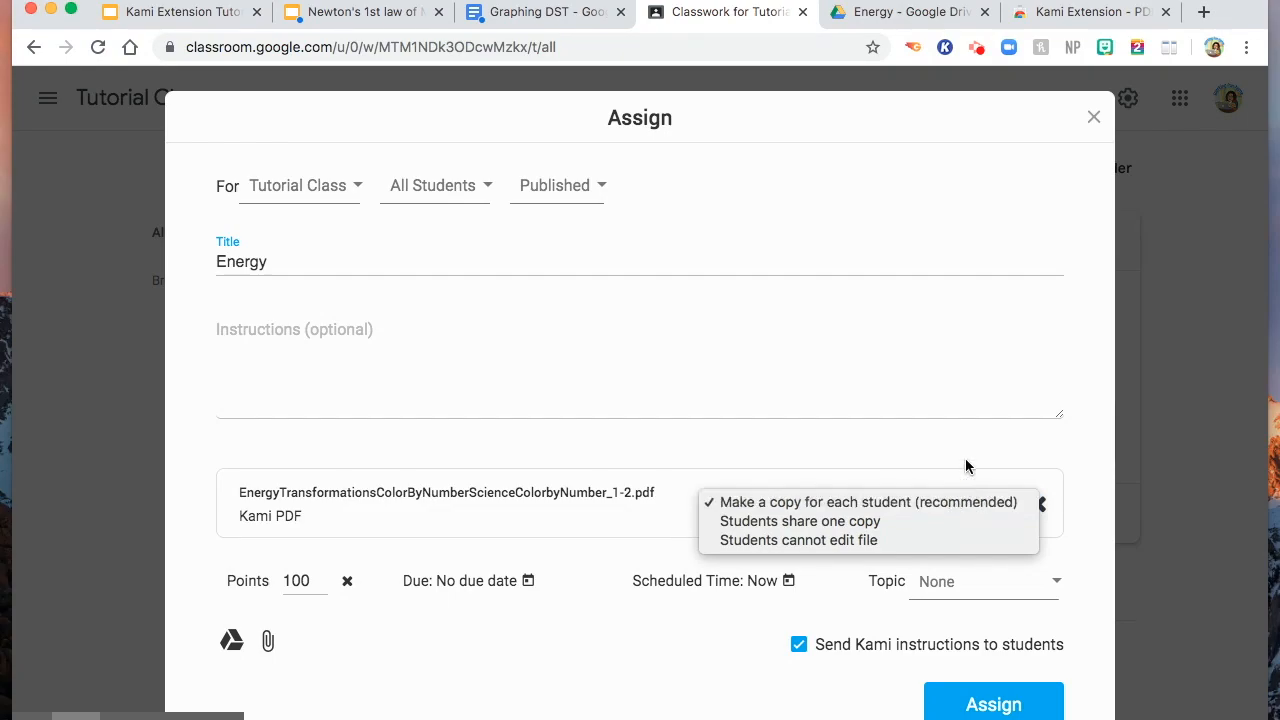
{"action": "left_click", "coordinate": [968, 465]}
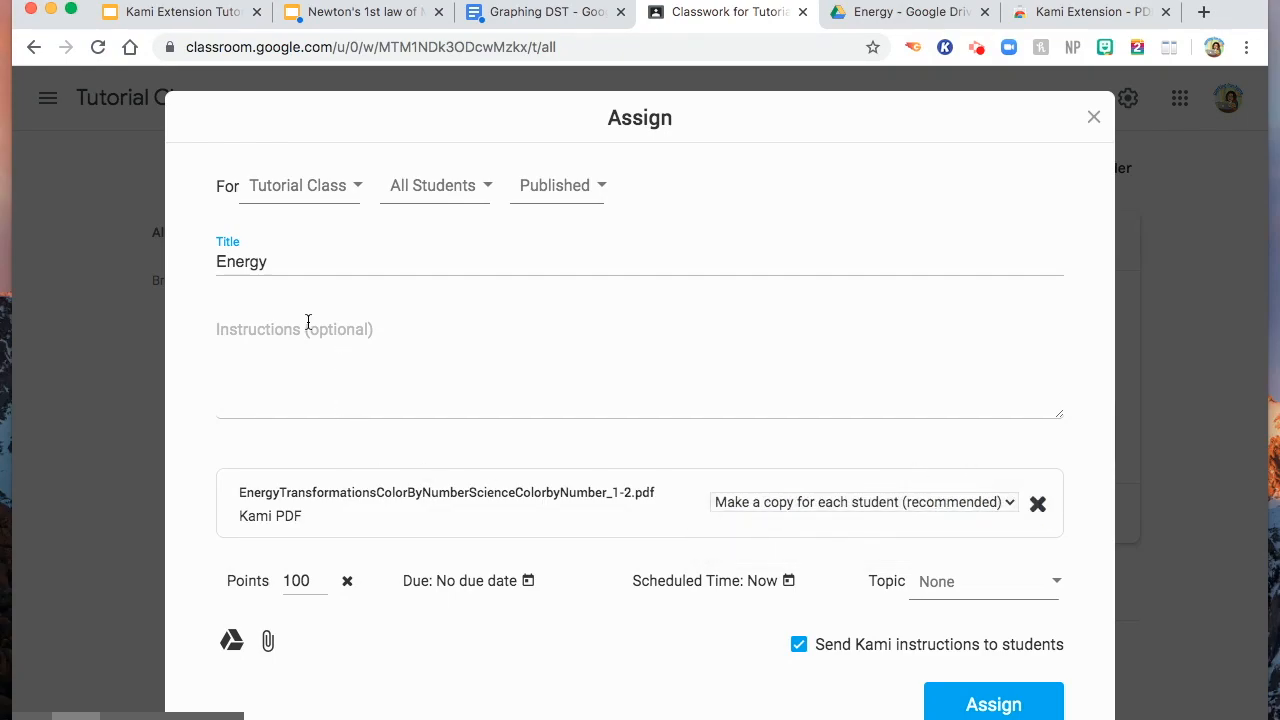
{"action": "left_click", "coordinate": [979, 704]}
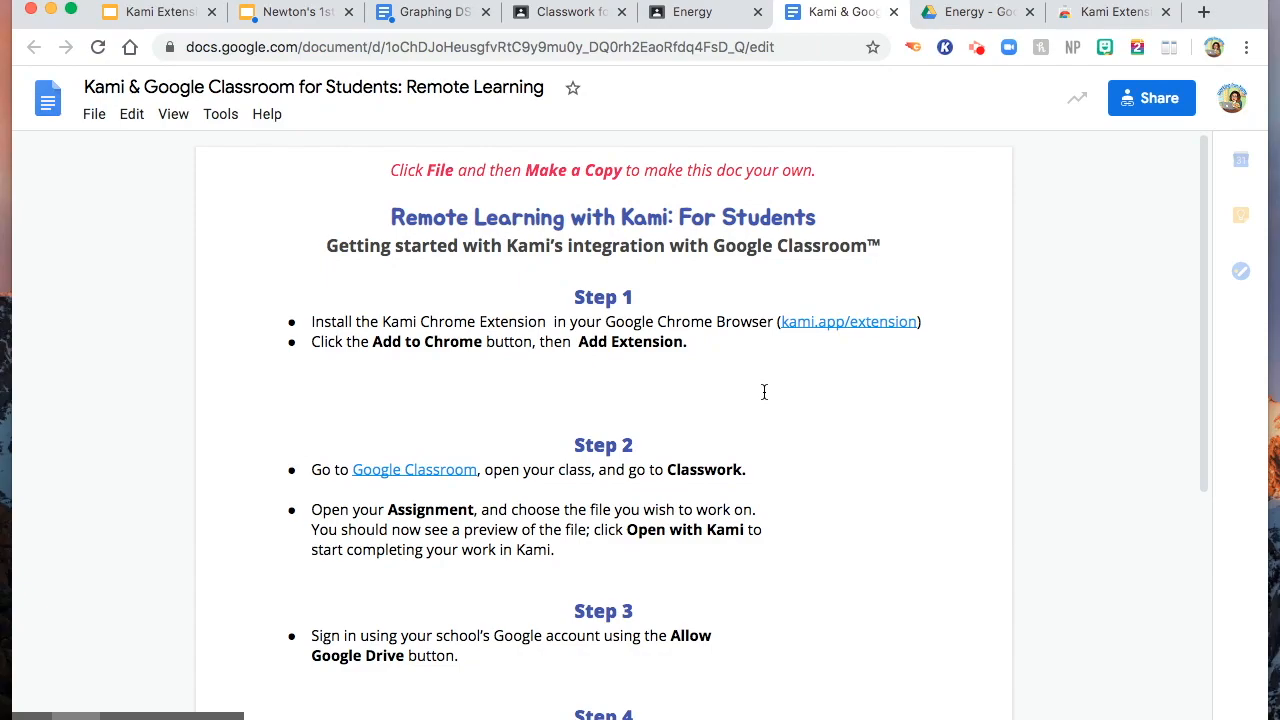
{"action": "scroll", "coordinate": [764, 393], "scroll_direction": "down", "scroll_amount": 5}
{"action": "scroll", "coordinate": [764, 393], "scroll_direction": "down", "scroll_amount": 5}
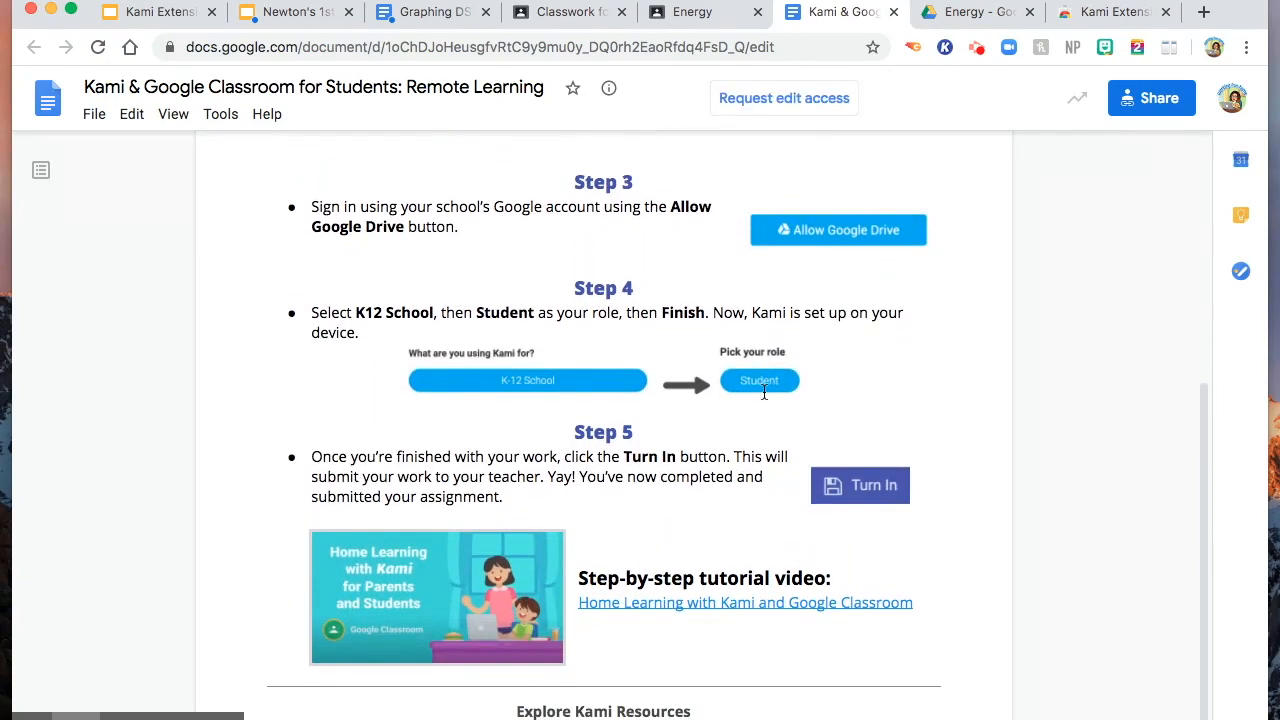
{"action": "scroll", "coordinate": [764, 393], "scroll_direction": "down", "scroll_amount": 1}
{"action": "scroll", "coordinate": [764, 393], "scroll_direction": "up", "scroll_amount": 3}
{"action": "scroll", "coordinate": [770, 430], "scroll_direction": "up", "scroll_amount": 3}
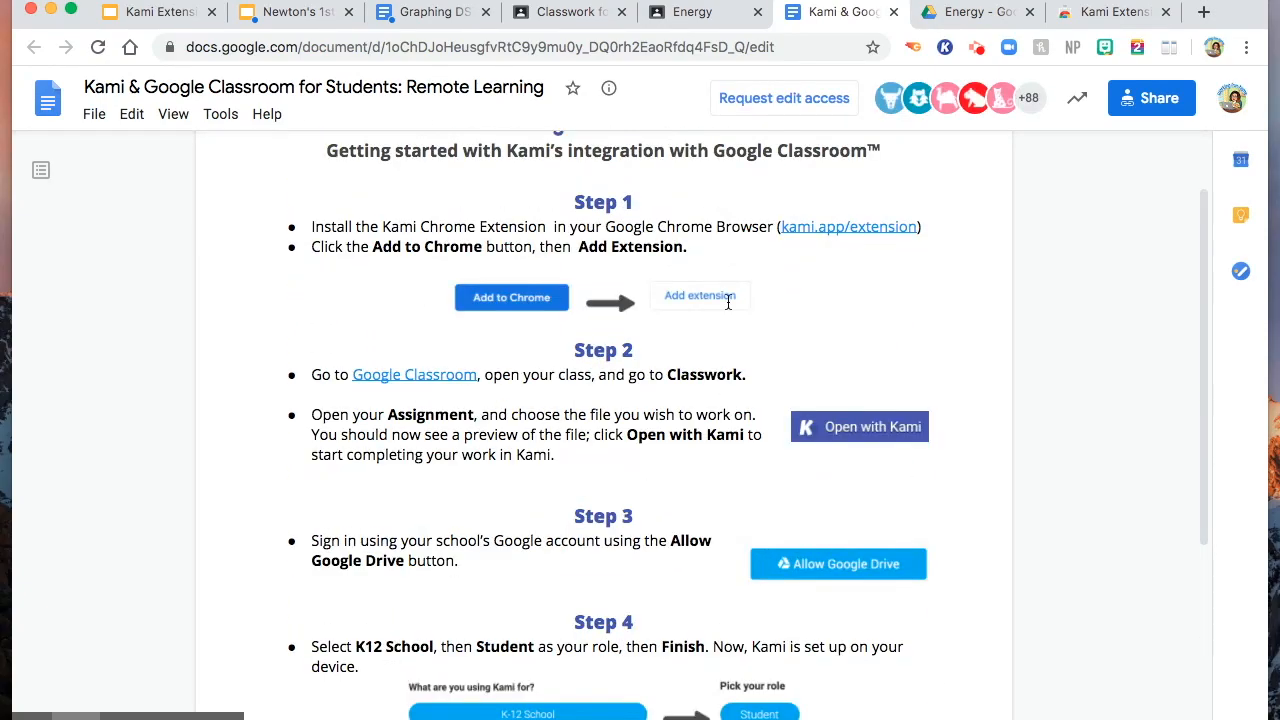
{"action": "scroll", "coordinate": [608, 365], "scroll_direction": "down", "scroll_amount": 2}
{"action": "scroll", "coordinate": [670, 445], "scroll_direction": "down", "scroll_amount": 5}
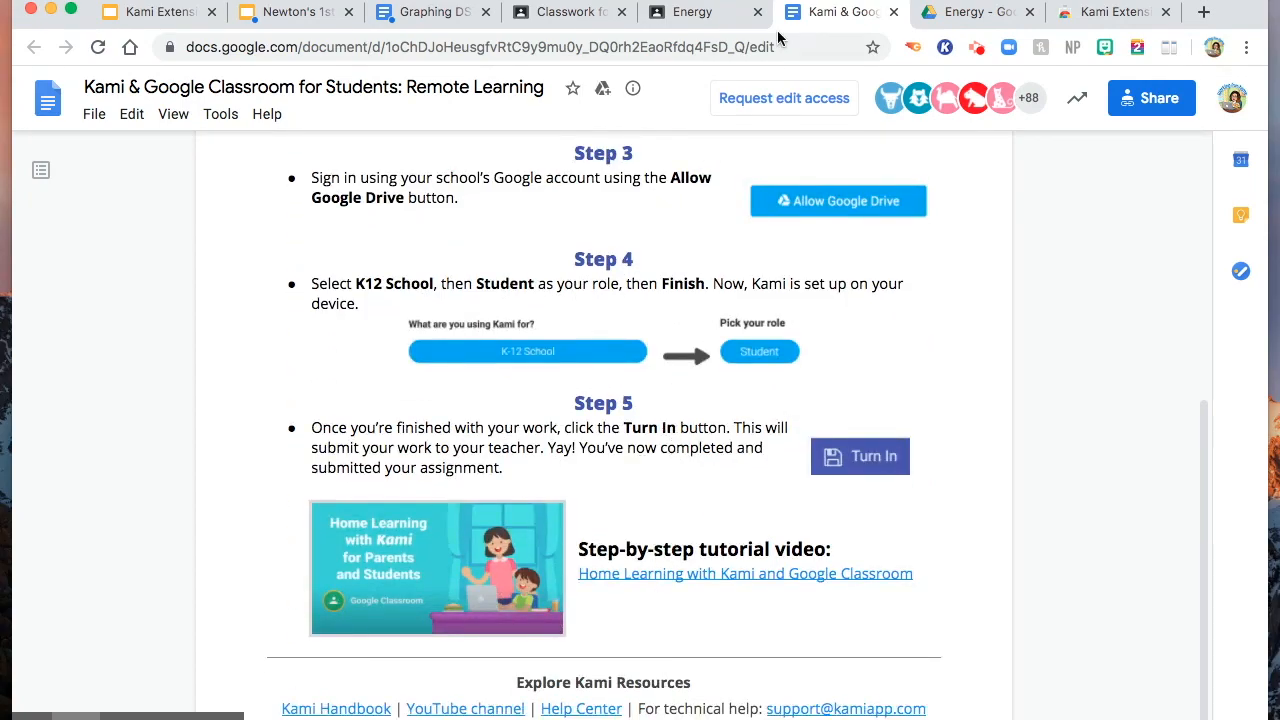
- Return to the posted Energy assignment's details page
{"action": "left_click", "coordinate": [700, 12]}
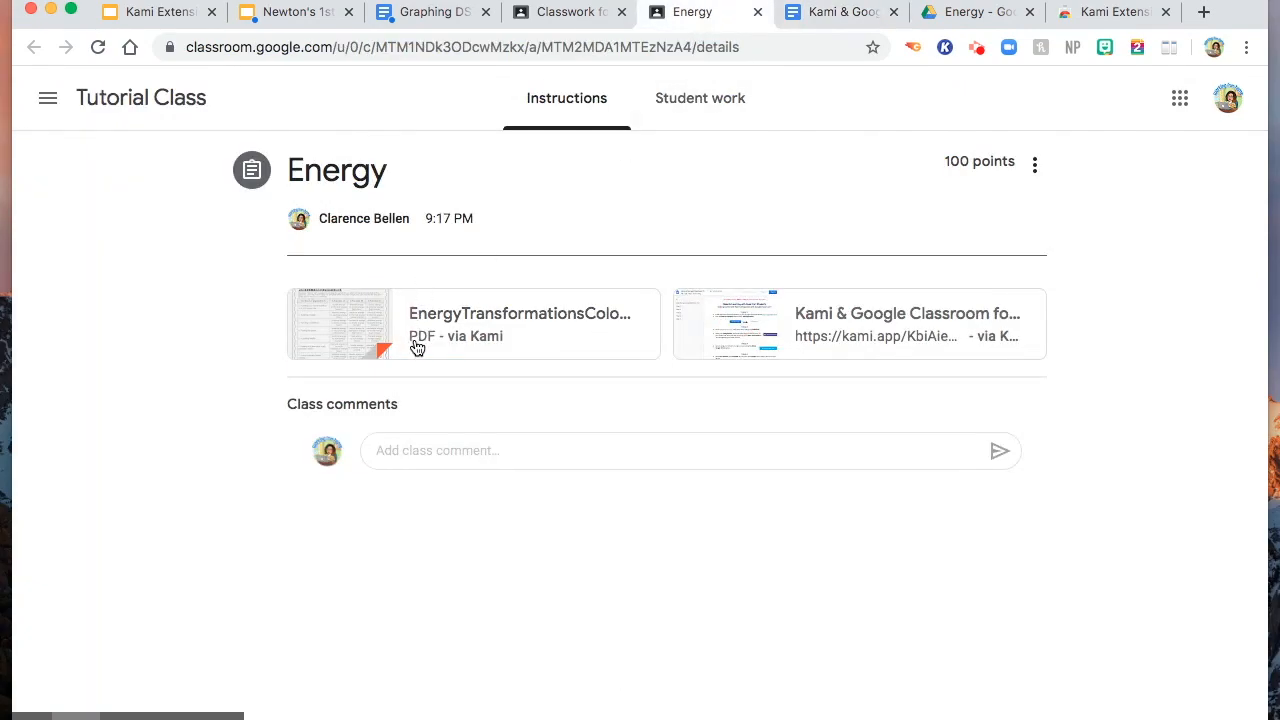
- Preview the attached energy transformations worksheet PDF
{"action": "left_click", "coordinate": [364, 328]}
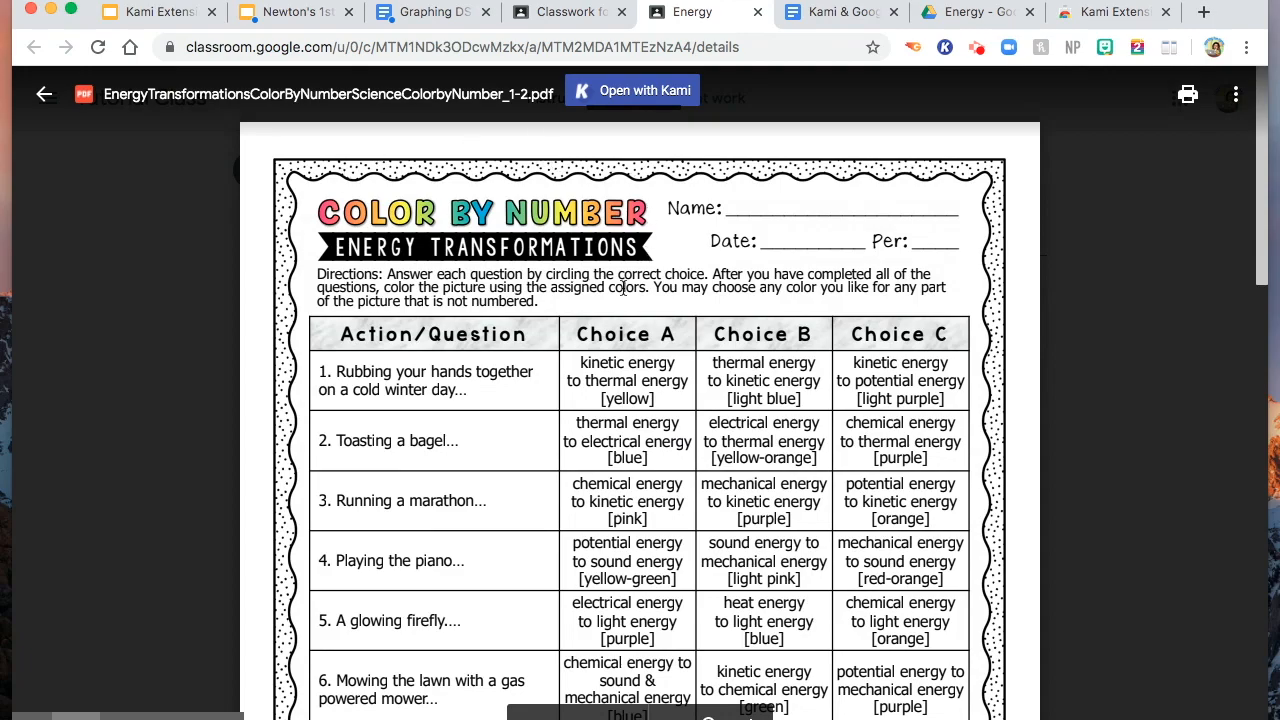
{"action": "scroll", "coordinate": [665, 352], "scroll_direction": "down", "scroll_amount": 10}
{"action": "scroll", "coordinate": [665, 352], "scroll_direction": "down", "scroll_amount": 5}
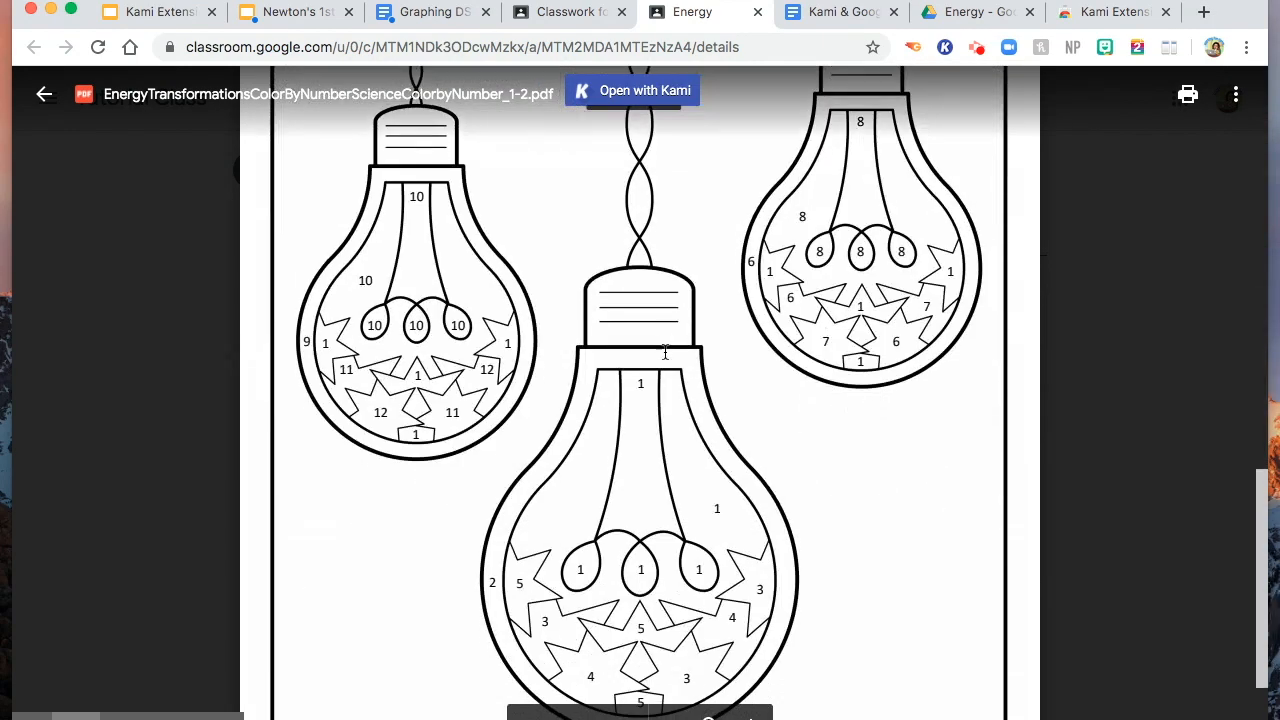
{"action": "scroll", "coordinate": [665, 352], "scroll_direction": "up", "scroll_amount": 15}
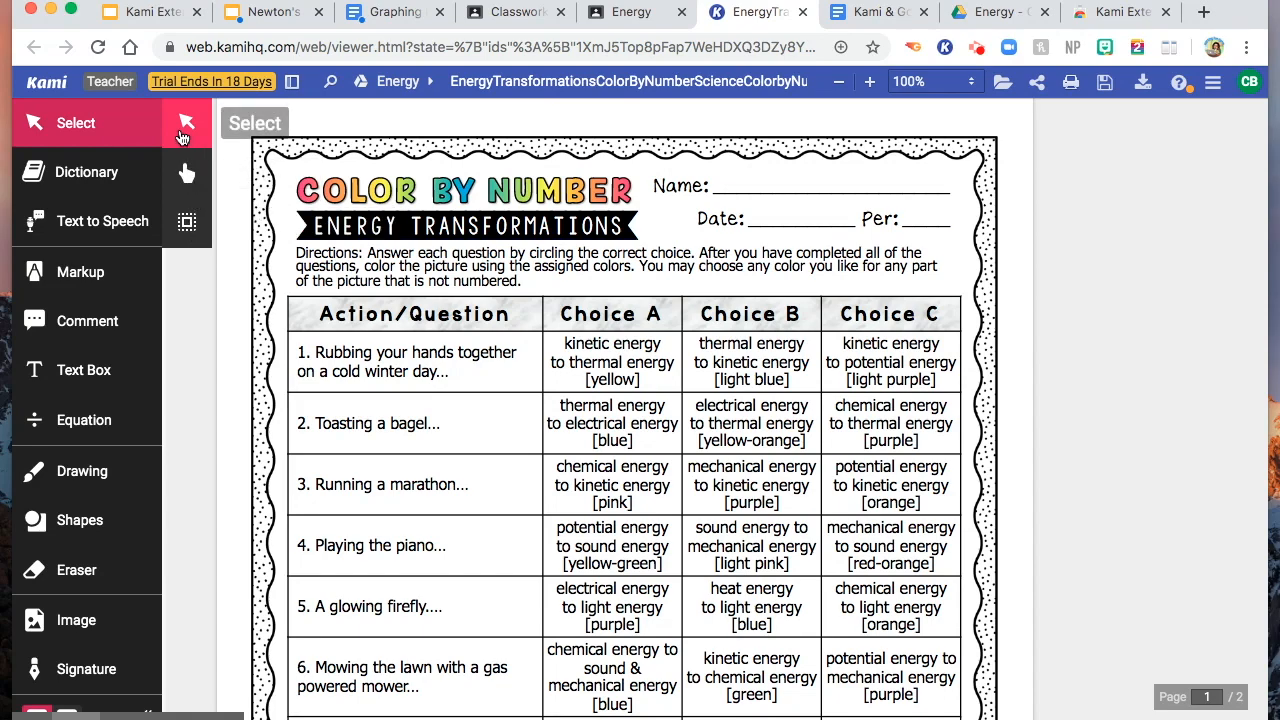
- Try the Dictionary feature and show the Text to Speech read-aloud options
{"action": "left_click", "coordinate": [88, 172]}
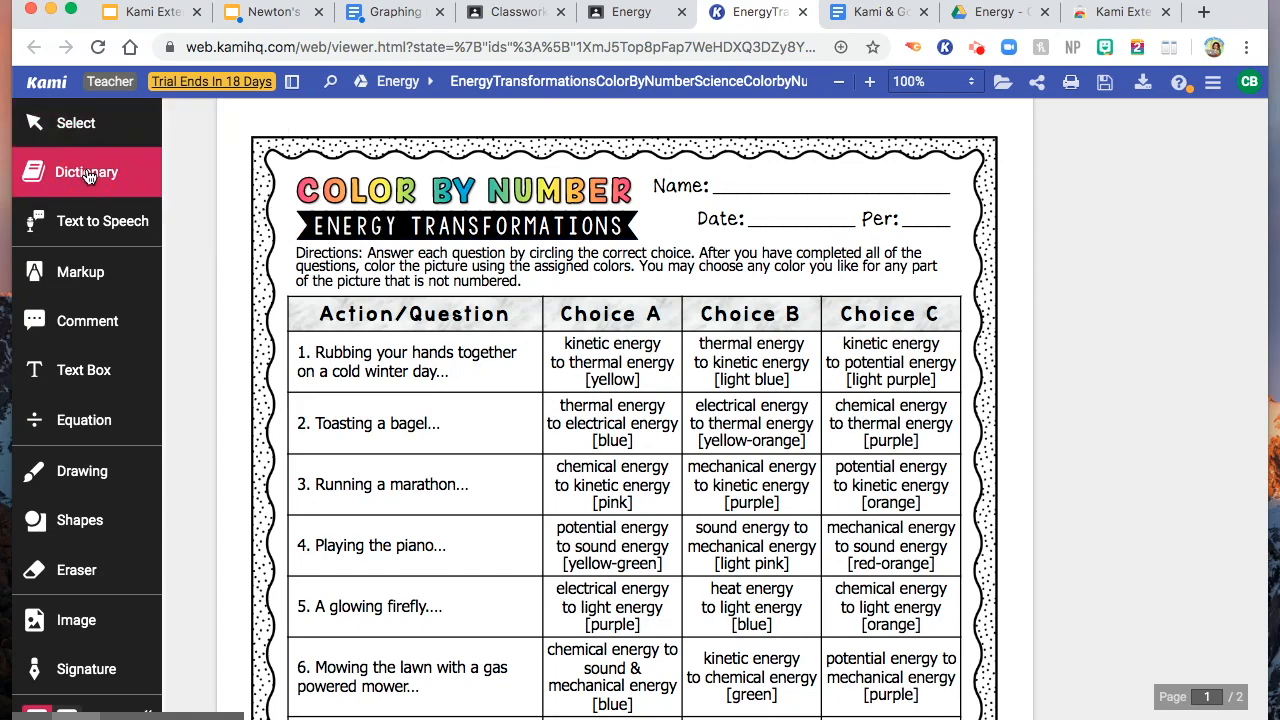
{"action": "left_click", "coordinate": [90, 225]}
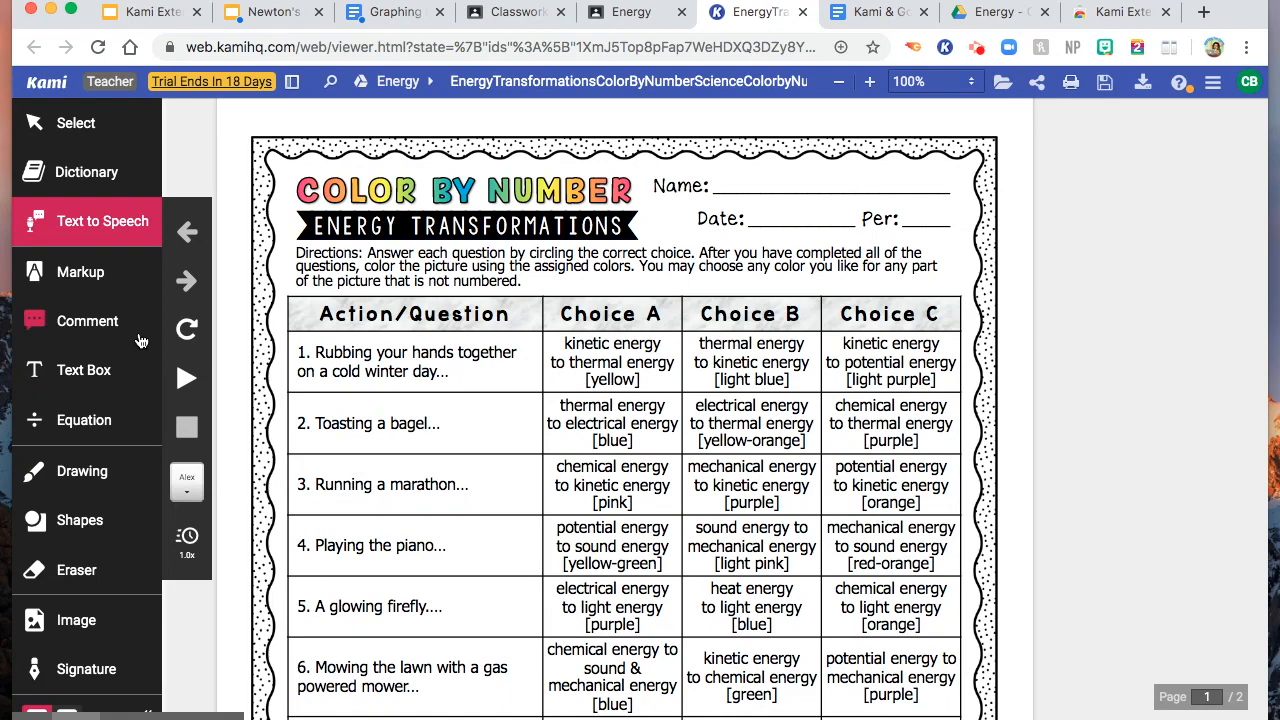
- Choose pink markup and underline the name, date and table headings
{"action": "left_click", "coordinate": [110, 274]}
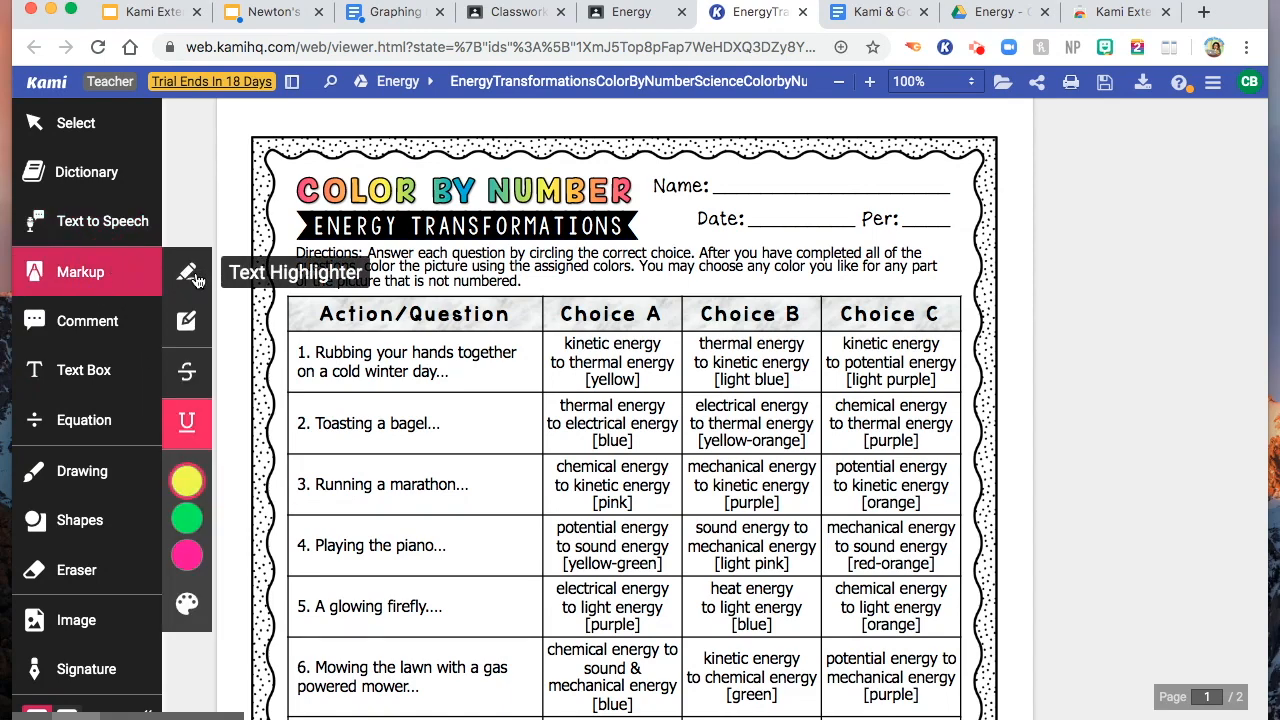
{"action": "left_click", "coordinate": [187, 483]}
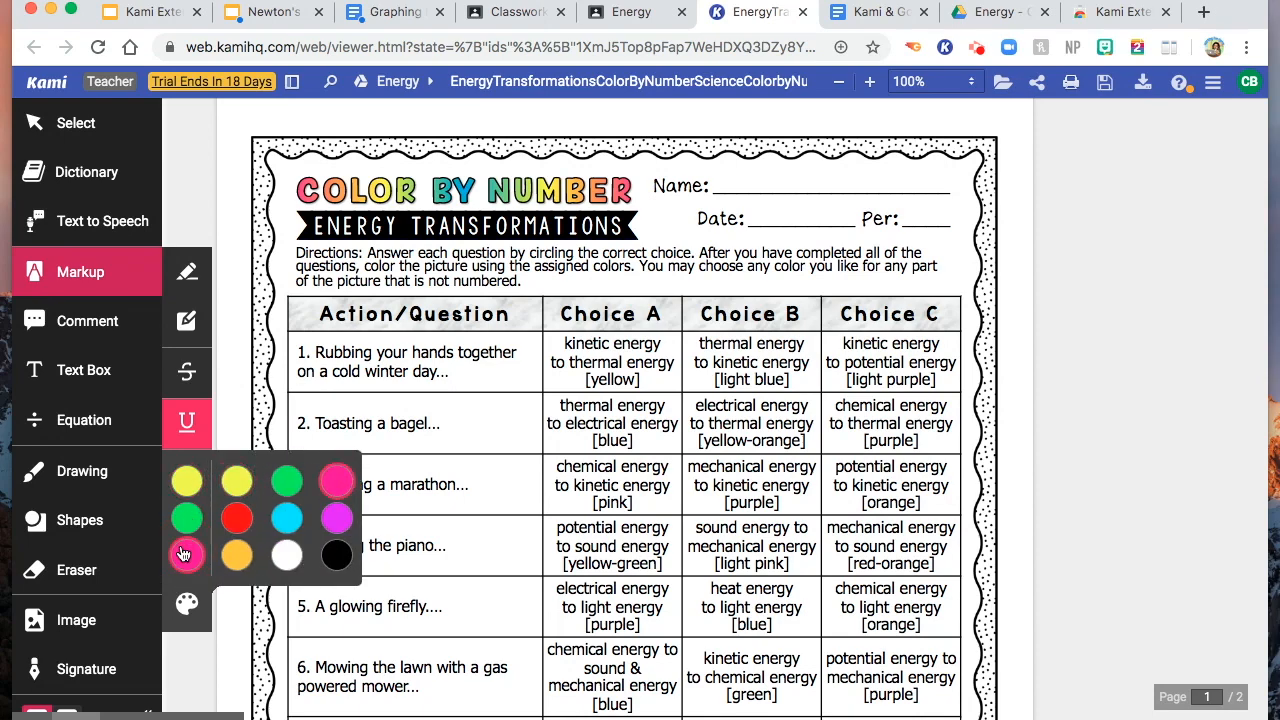
{"action": "left_click", "coordinate": [339, 487]}
{"action": "left_click_drag", "start_coordinate": [312, 352], "coordinate": [522, 355]}
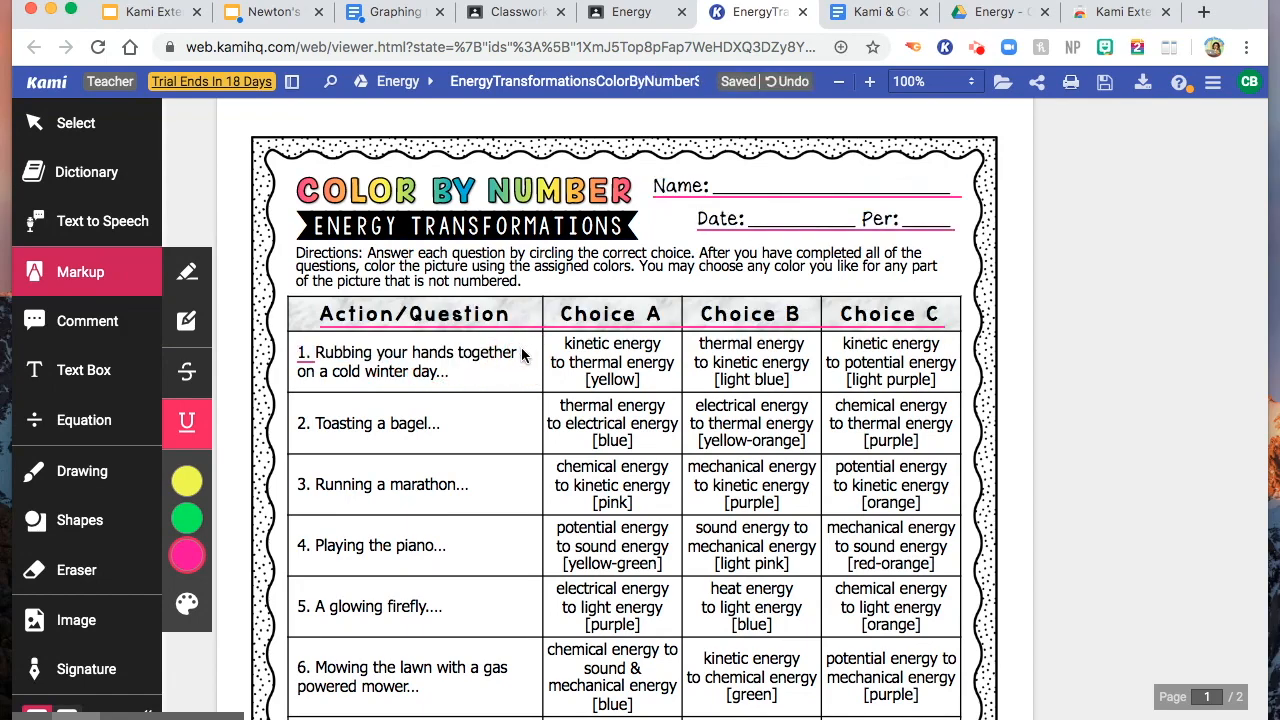
- Box-highlight Toasting a bagel and highlight the top table rows in pink
{"action": "left_click", "coordinate": [187, 320]}
{"action": "left_click_drag", "start_coordinate": [313, 420], "coordinate": [437, 416]}
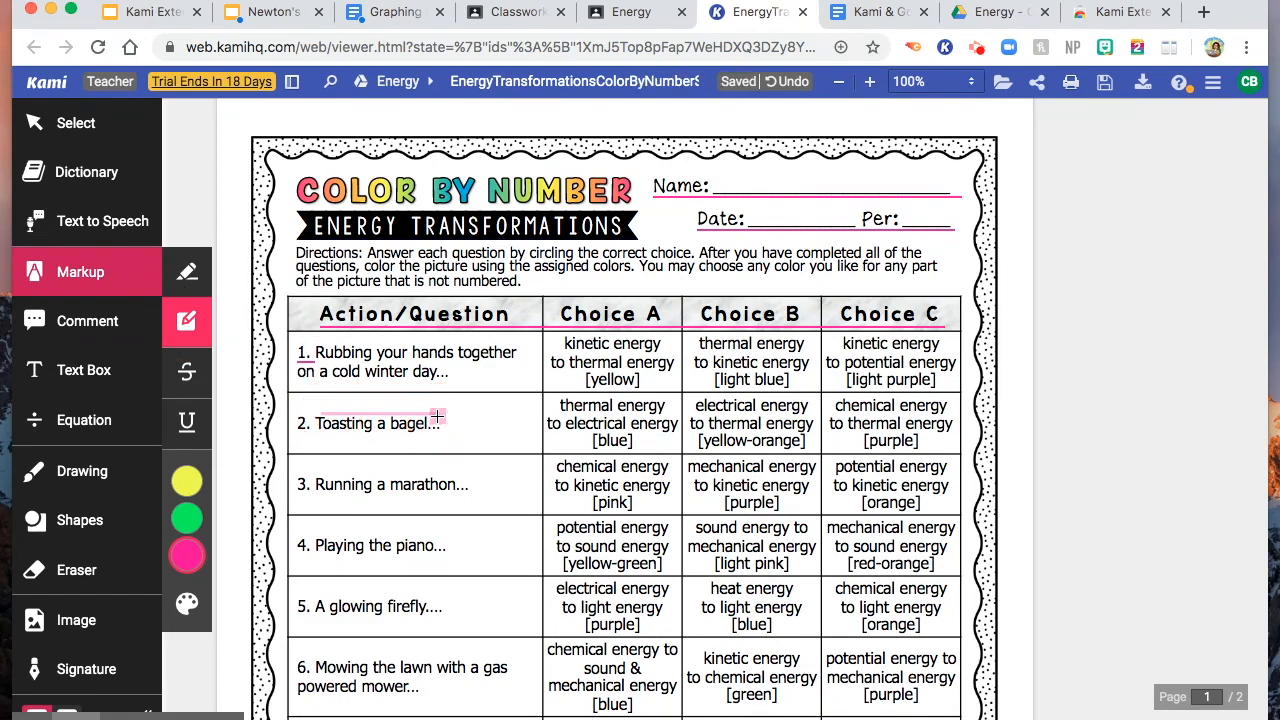
{"action": "left_click_drag", "start_coordinate": [320, 414], "coordinate": [440, 428]}
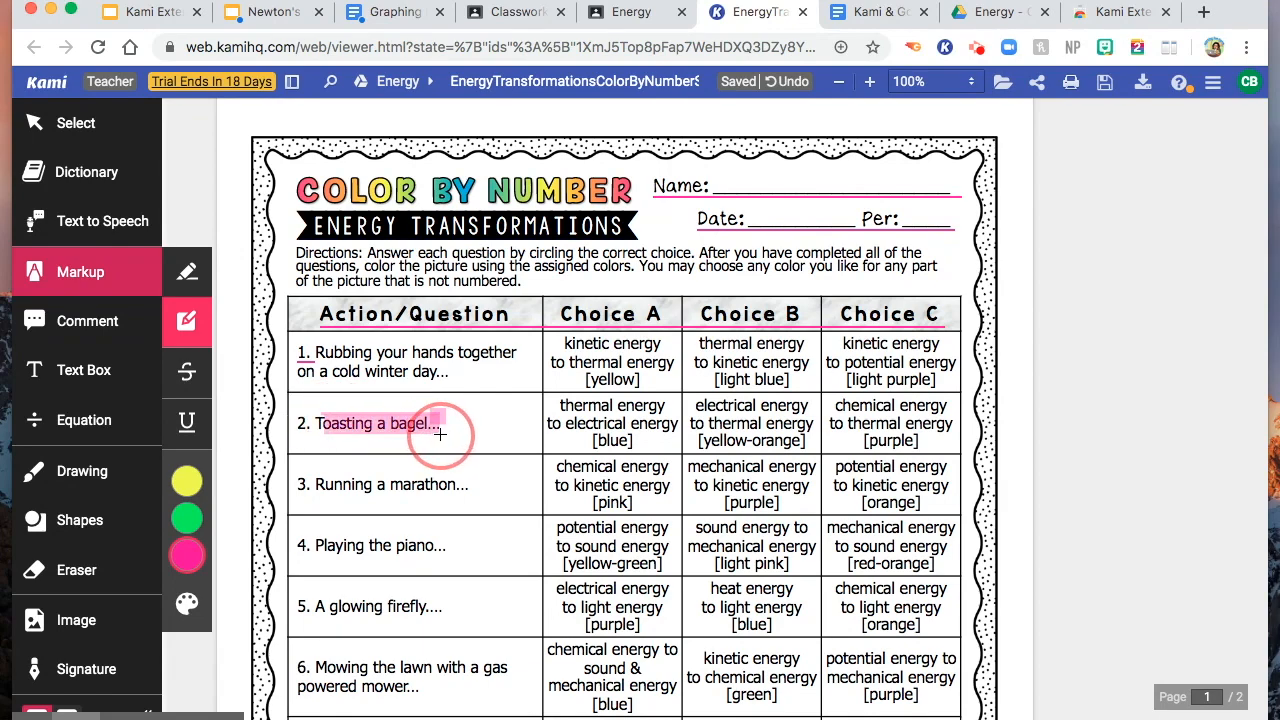
{"action": "left_click", "coordinate": [187, 272]}
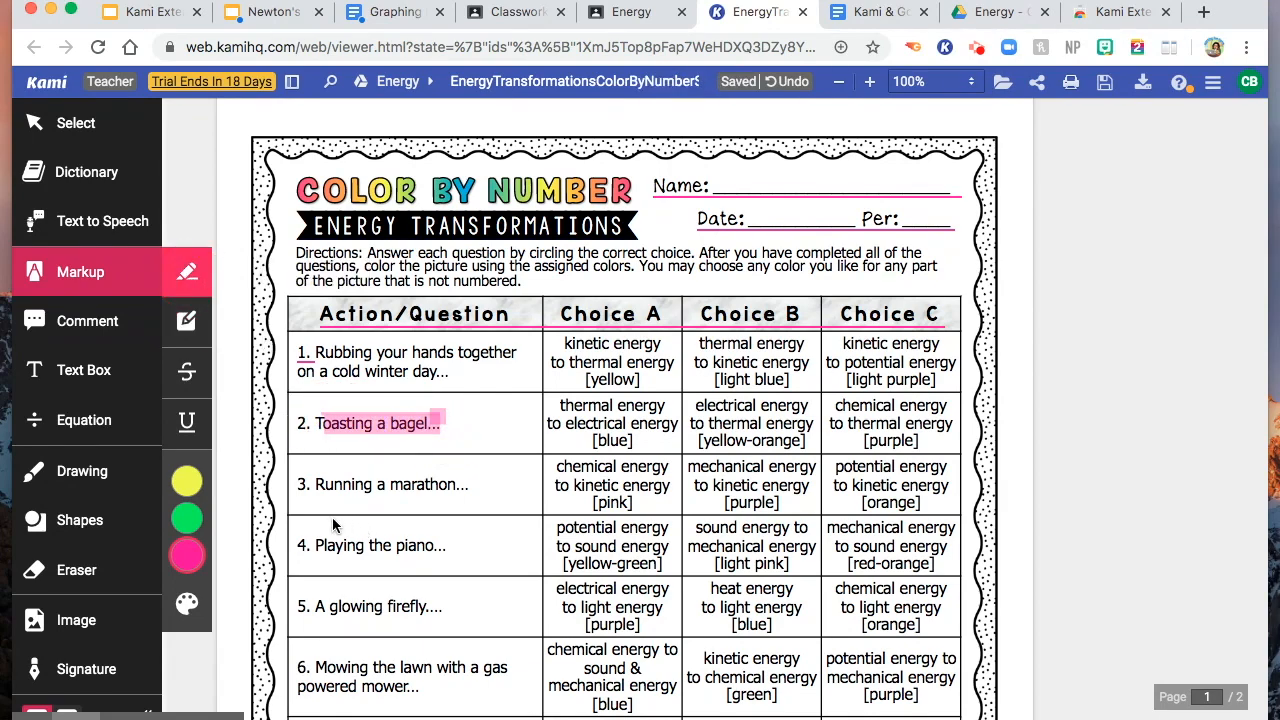
{"action": "left_click_drag", "start_coordinate": [306, 482], "coordinate": [491, 489]}
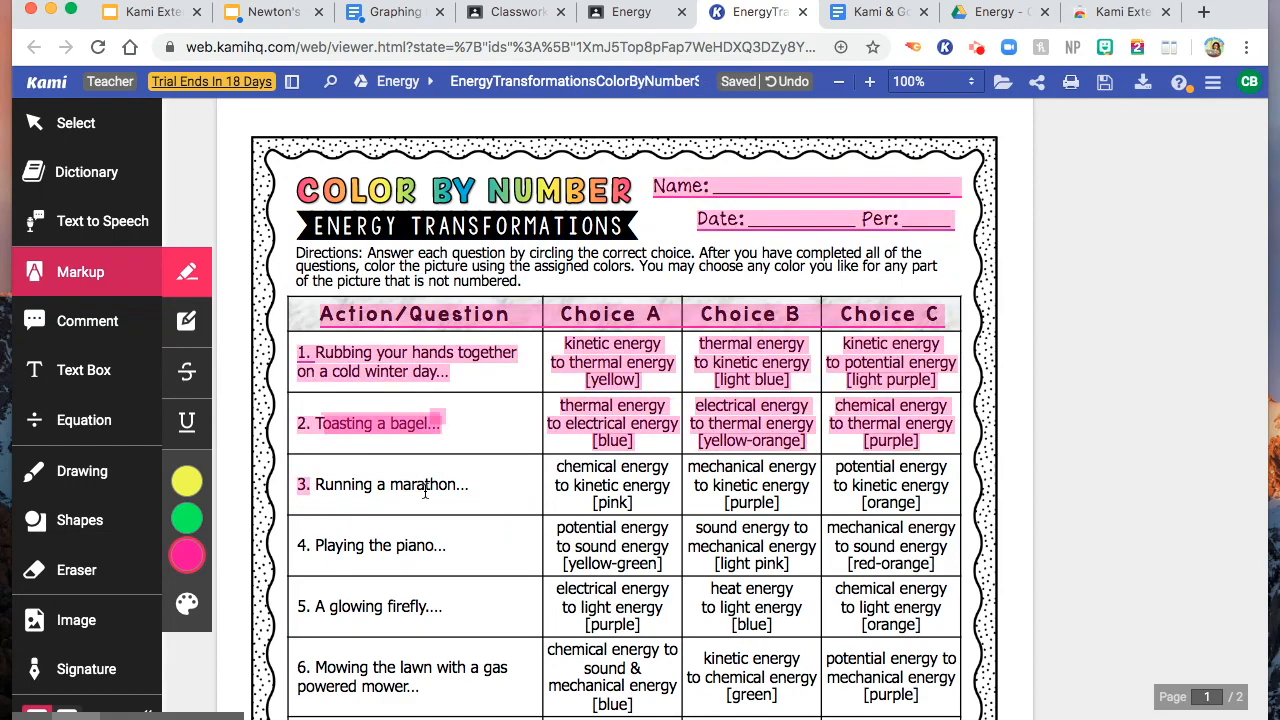
{"action": "left_click", "coordinate": [306, 300]}
{"action": "left_click", "coordinate": [112, 328]}
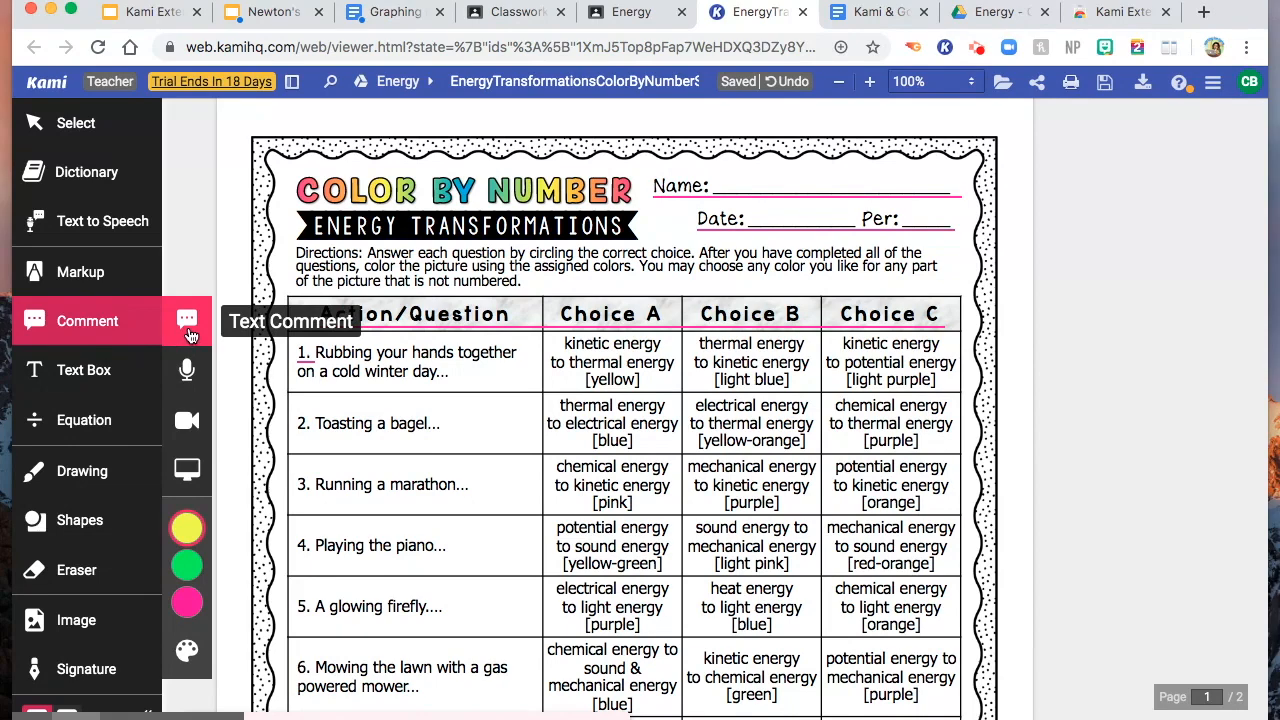
- Place a voice comment beside 'Running a marathon' and start recording it
{"action": "left_click", "coordinate": [488, 428]}
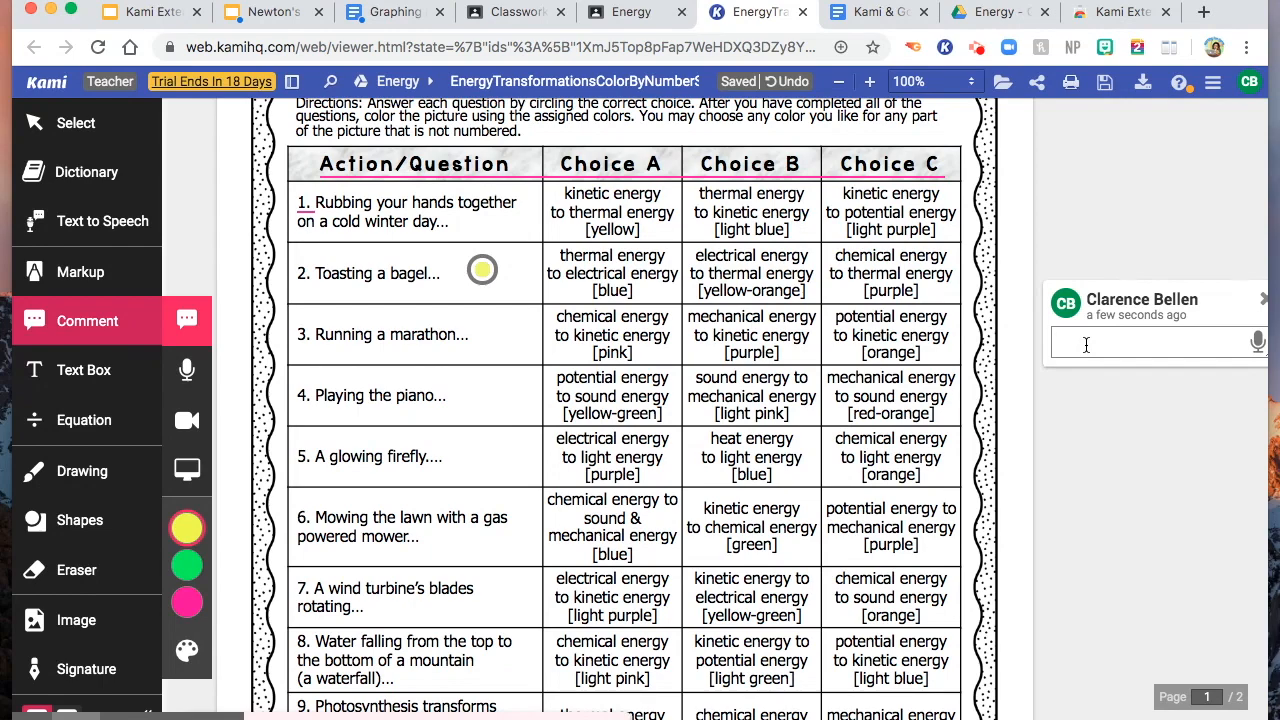
{"action": "type", "text": "Very Good"}
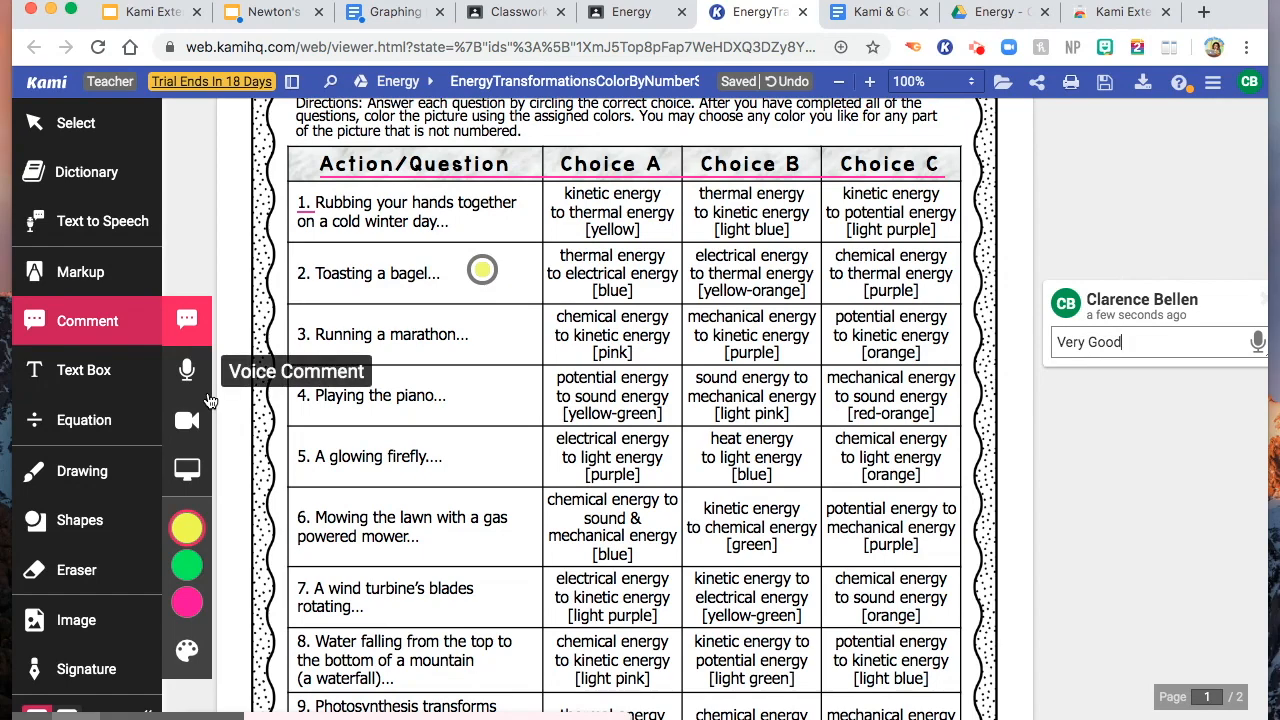
{"action": "left_click", "coordinate": [188, 371]}
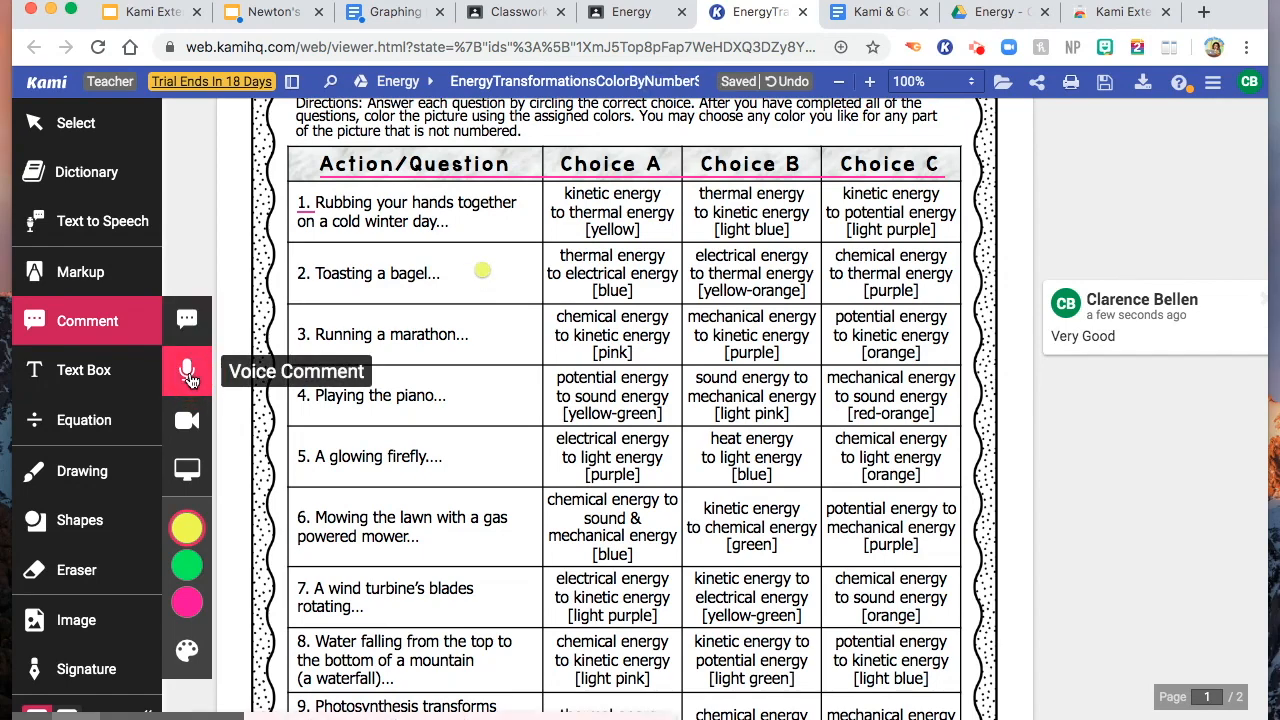
{"action": "left_click", "coordinate": [503, 340]}
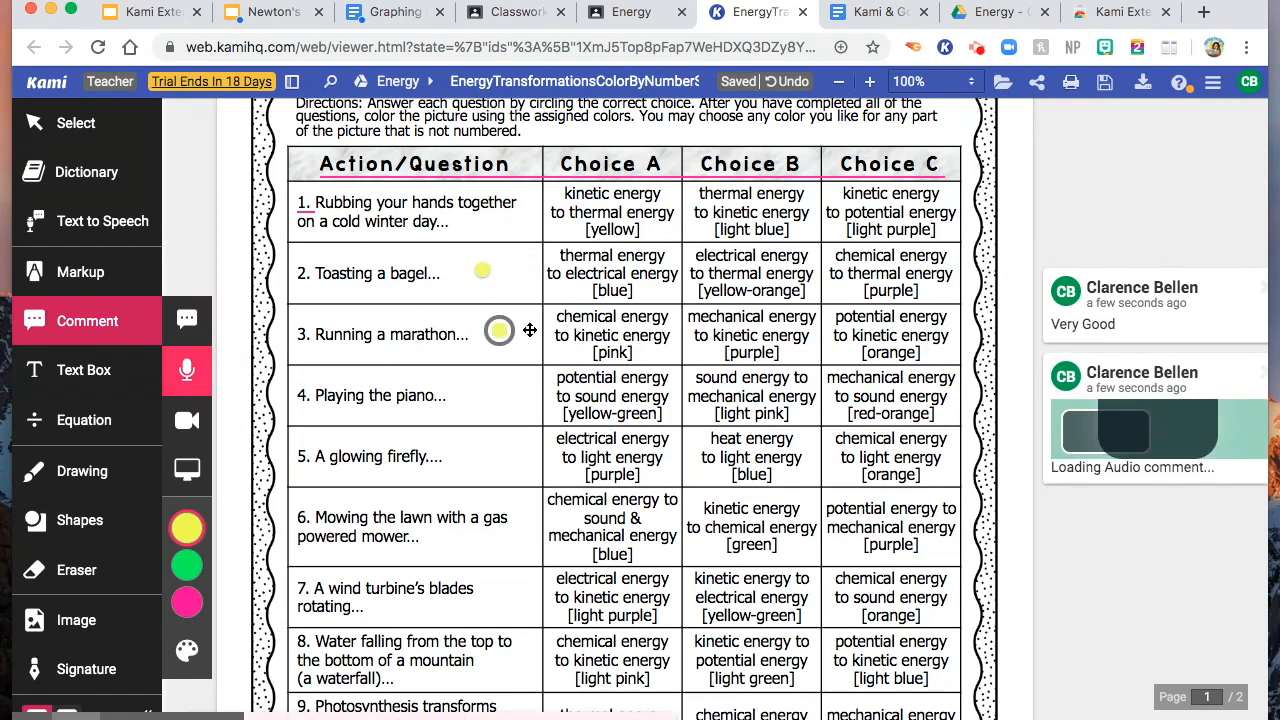
{"action": "left_click", "coordinate": [422, 158]}
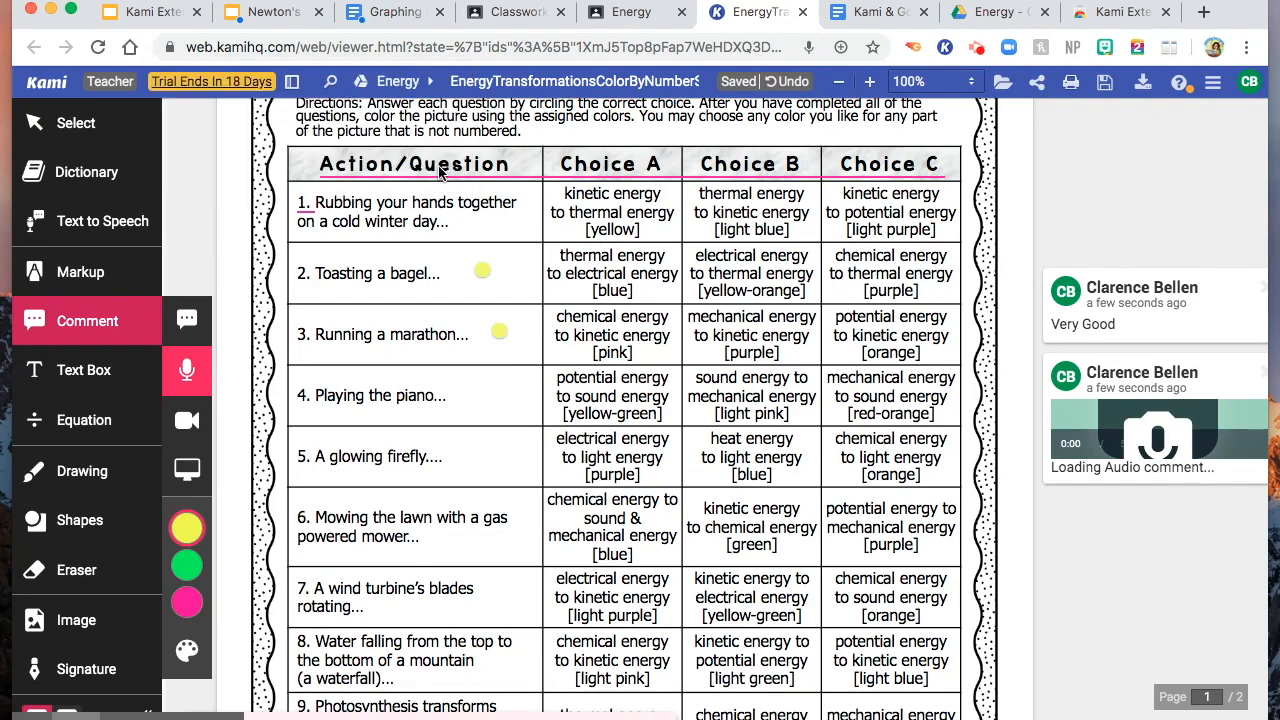
- Stop the recording and dismiss the recording time limit notice
{"action": "left_click", "coordinate": [1070, 443]}
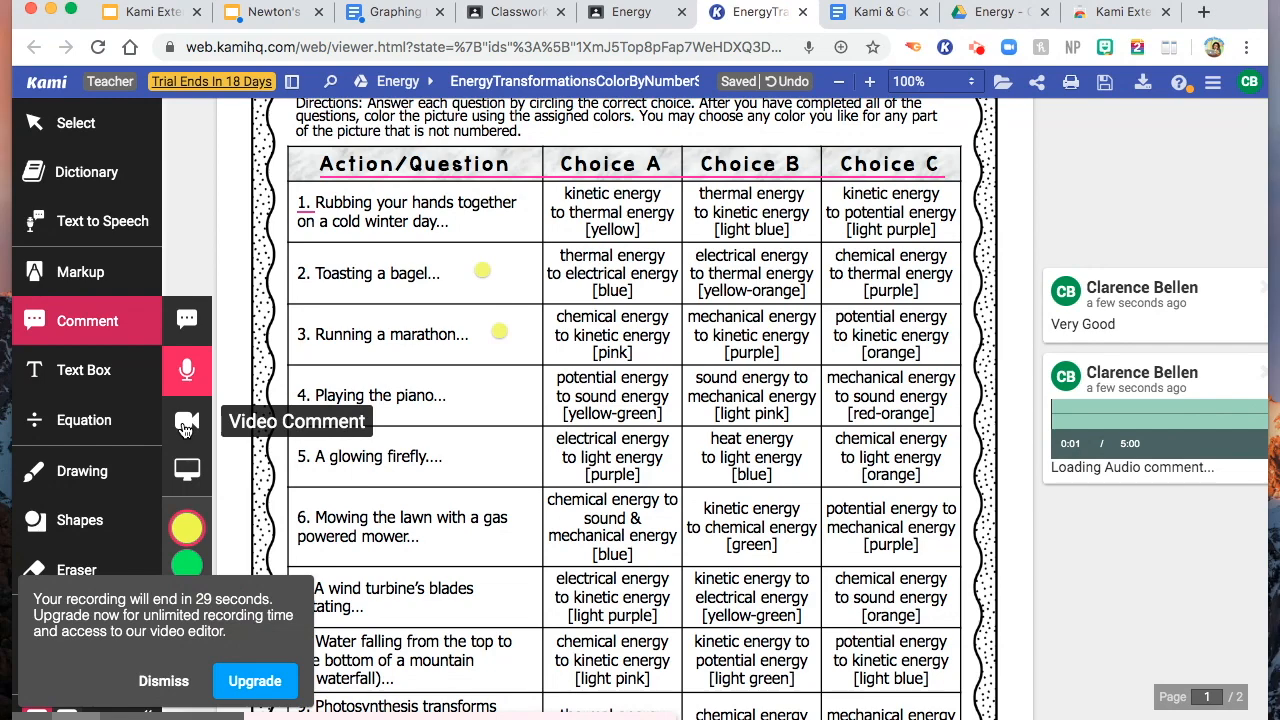
{"action": "left_click", "coordinate": [163, 681]}
{"action": "left_click", "coordinate": [187, 648]}
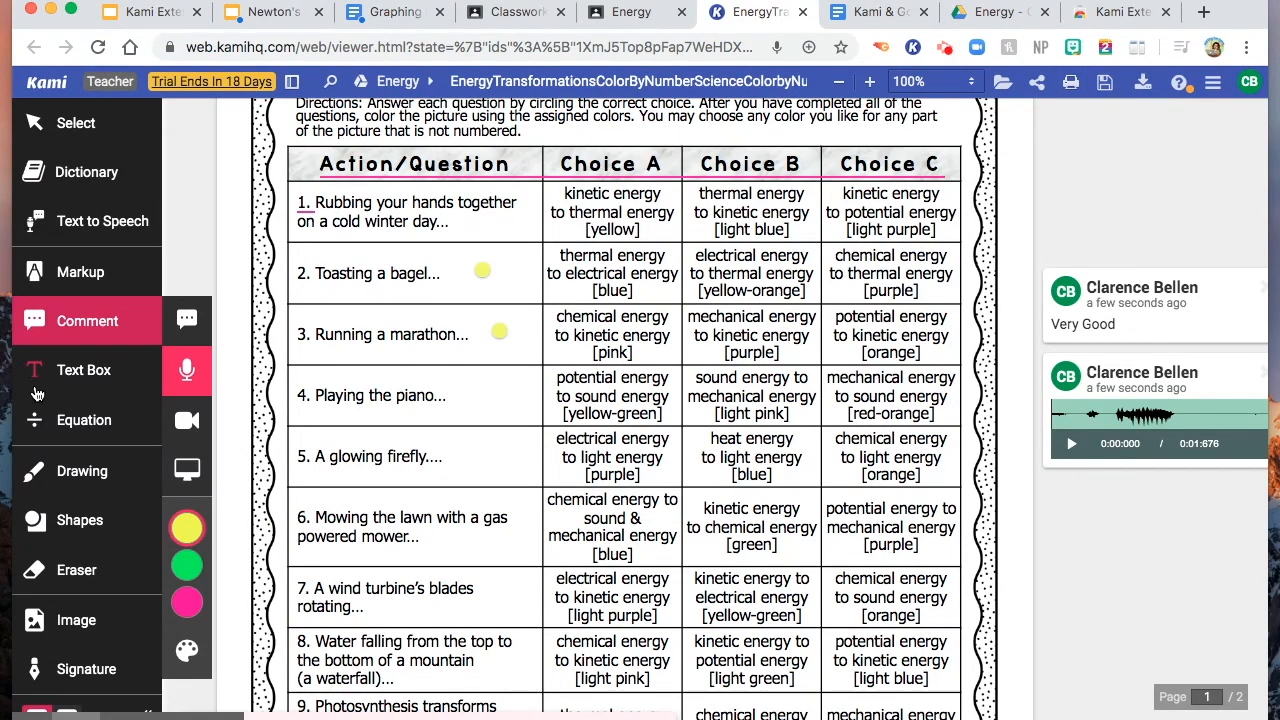
- Start a 'Good job!' text box in the right margin beside the first question row
{"action": "left_click", "coordinate": [65, 380]}
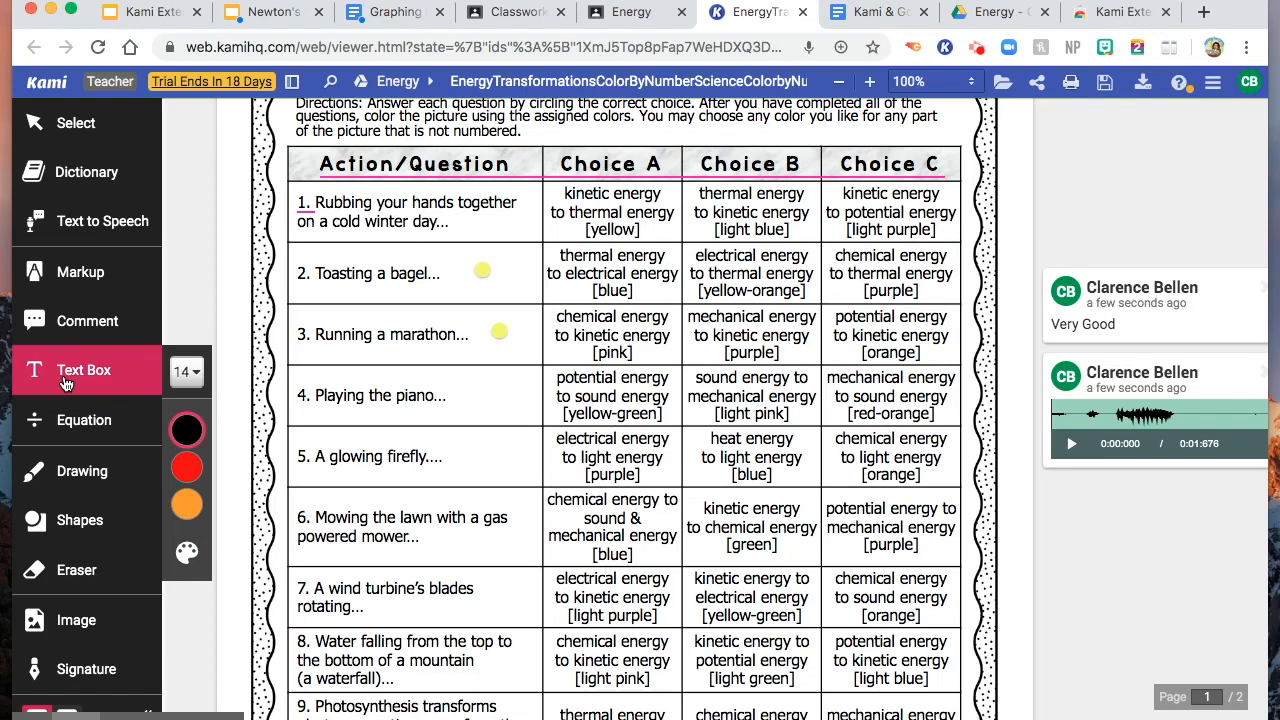
{"action": "left_click", "coordinate": [187, 430]}
{"action": "left_click_drag", "start_coordinate": [1044, 178], "coordinate": [893, 213]}
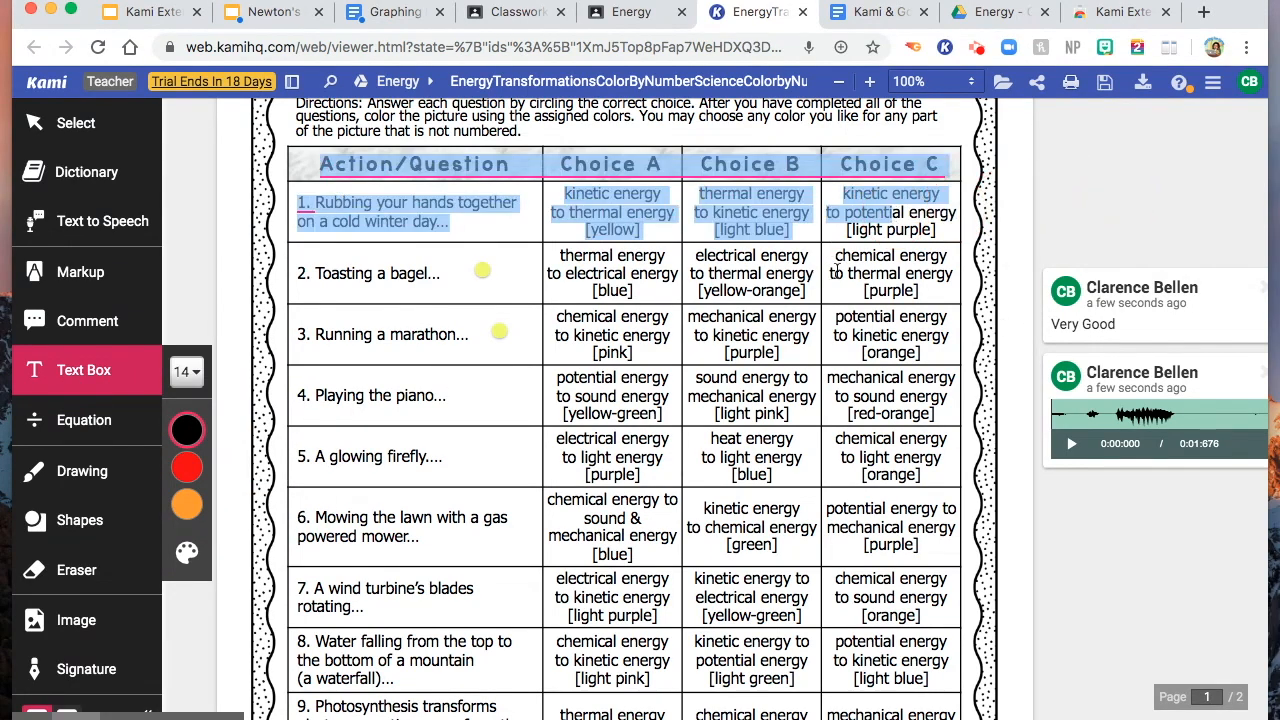
{"action": "left_click", "coordinate": [868, 272]}
{"action": "double_click", "coordinate": [868, 285]}
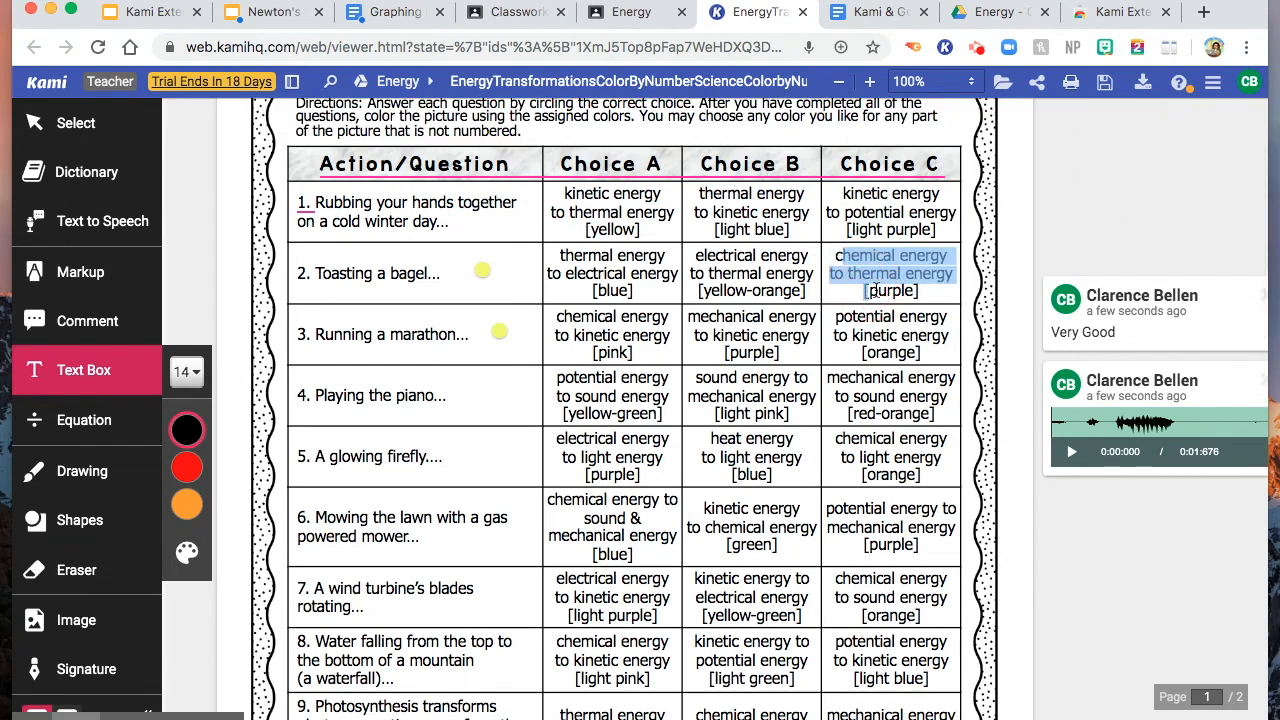
{"action": "left_click", "coordinate": [1022, 241]}
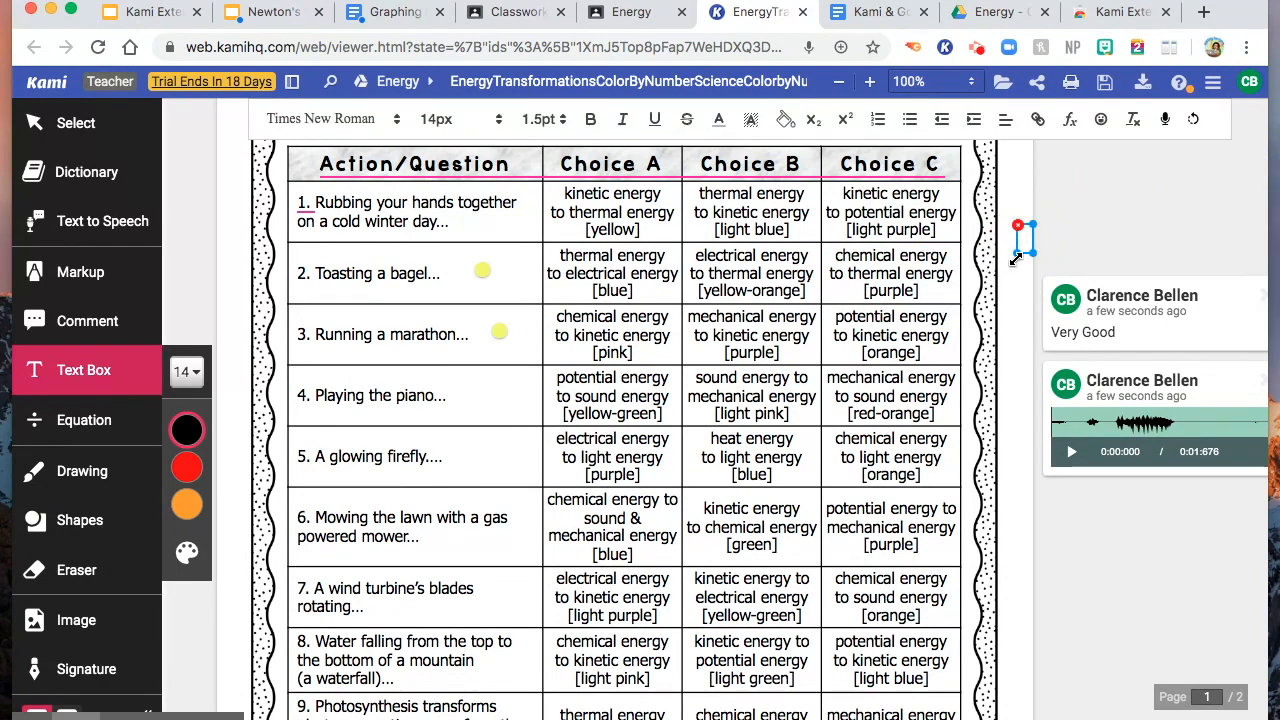
{"action": "type", "text": "Good job"}
{"action": "type", "text": "!"}
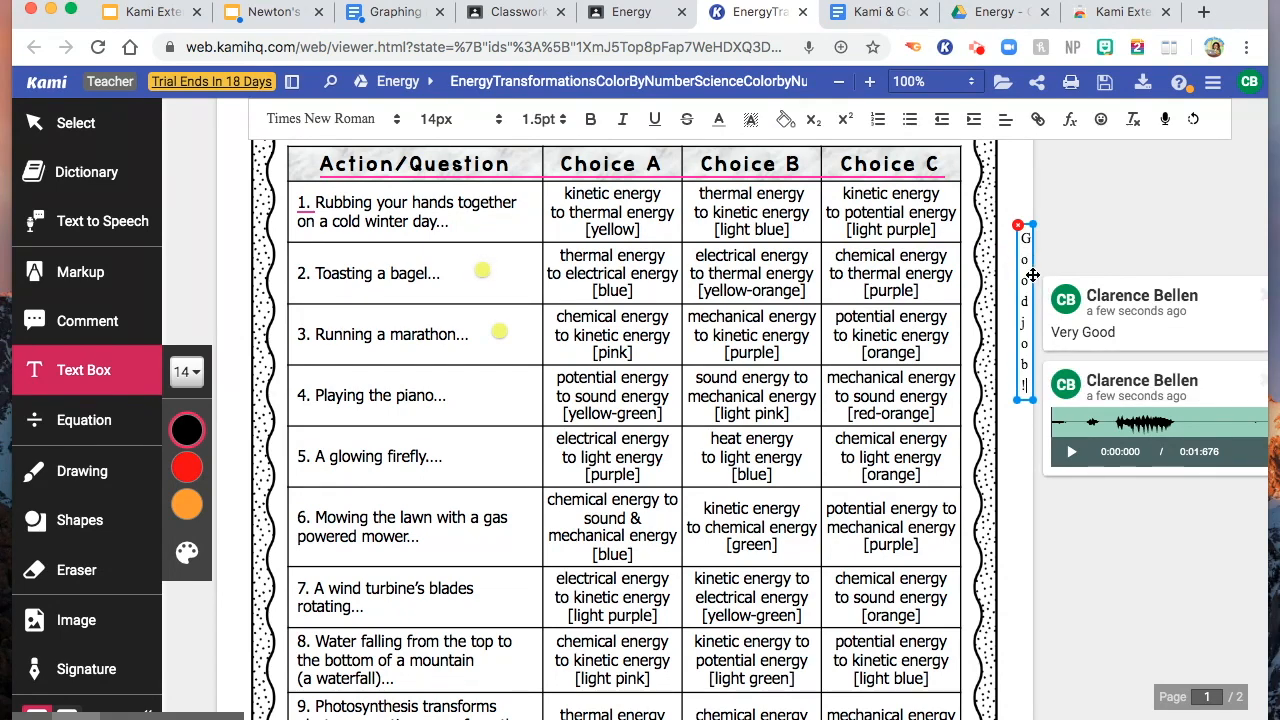
- Nudge the text box up and widen it so 'Good job!' fits
{"action": "left_click_drag", "start_coordinate": [1032, 274], "coordinate": [1032, 268]}
{"action": "left_click", "coordinate": [1083, 332]}
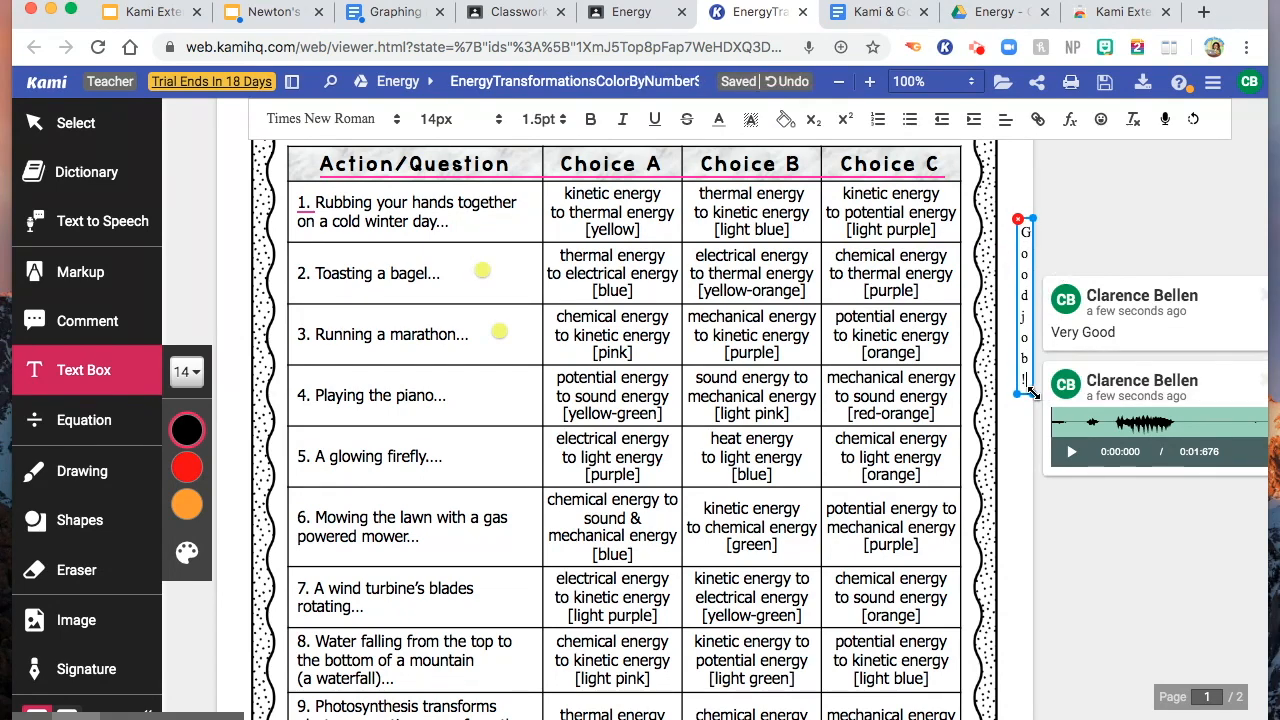
{"action": "left_click", "coordinate": [1066, 300]}
{"action": "mouse_move", "coordinate": [1032, 312]}
{"action": "left_mouse_down"}
{"action": "mouse_move", "coordinate": [1034, 392]}
{"action": "mouse_move", "coordinate": [942, 398]}
{"action": "left_mouse_up"}
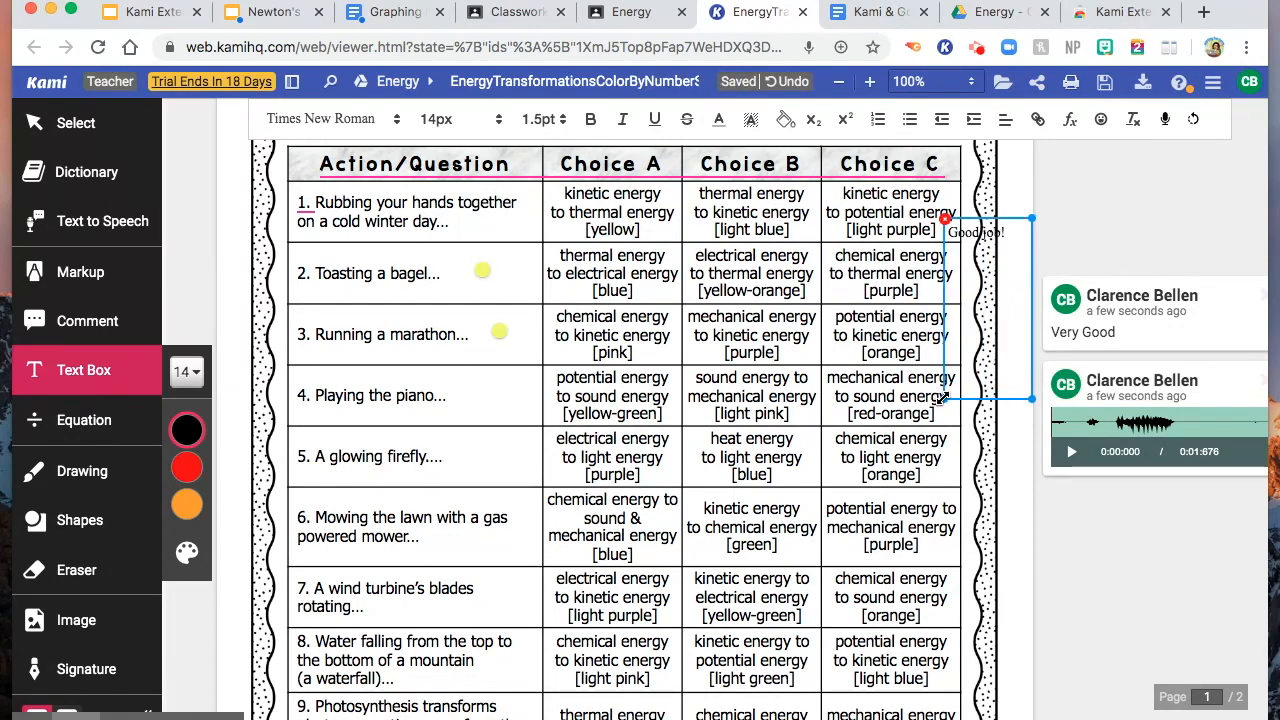
{"action": "left_click", "coordinate": [84, 420]}
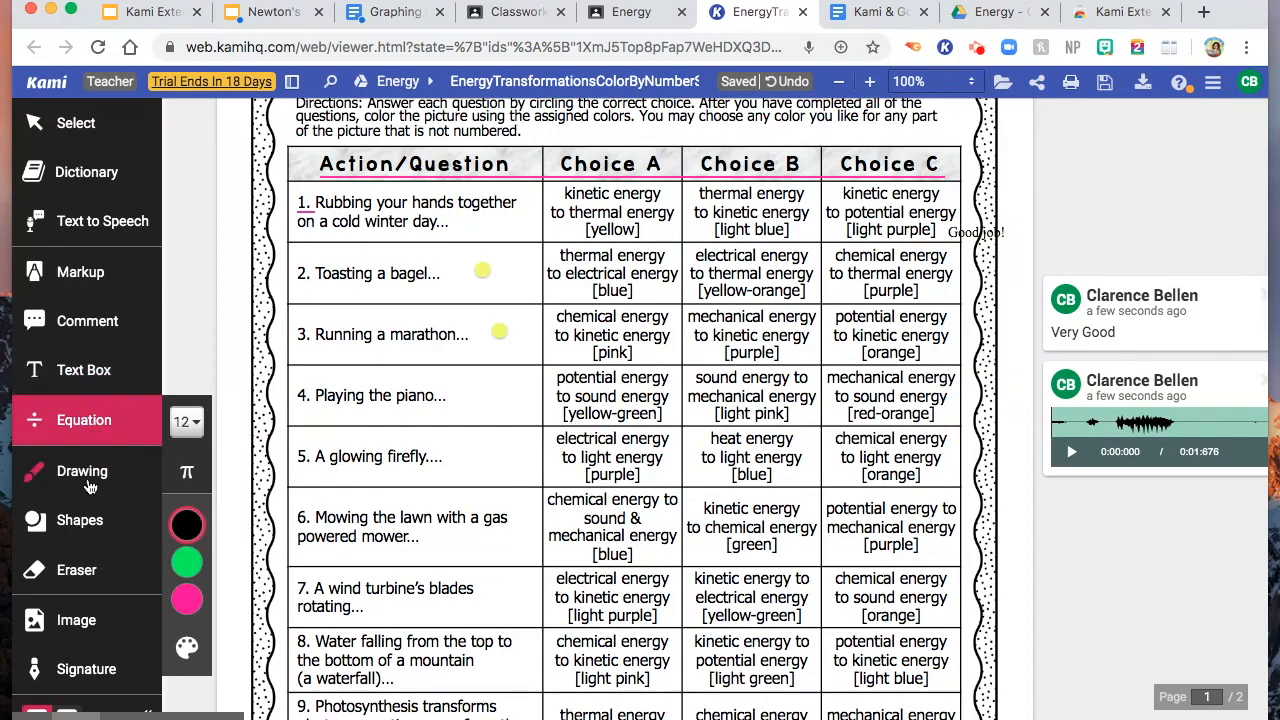
{"action": "scroll", "coordinate": [397, 450], "scroll_direction": "down", "scroll_amount": 10}
{"action": "scroll", "coordinate": [330, 480], "scroll_direction": "down", "scroll_amount": 8}
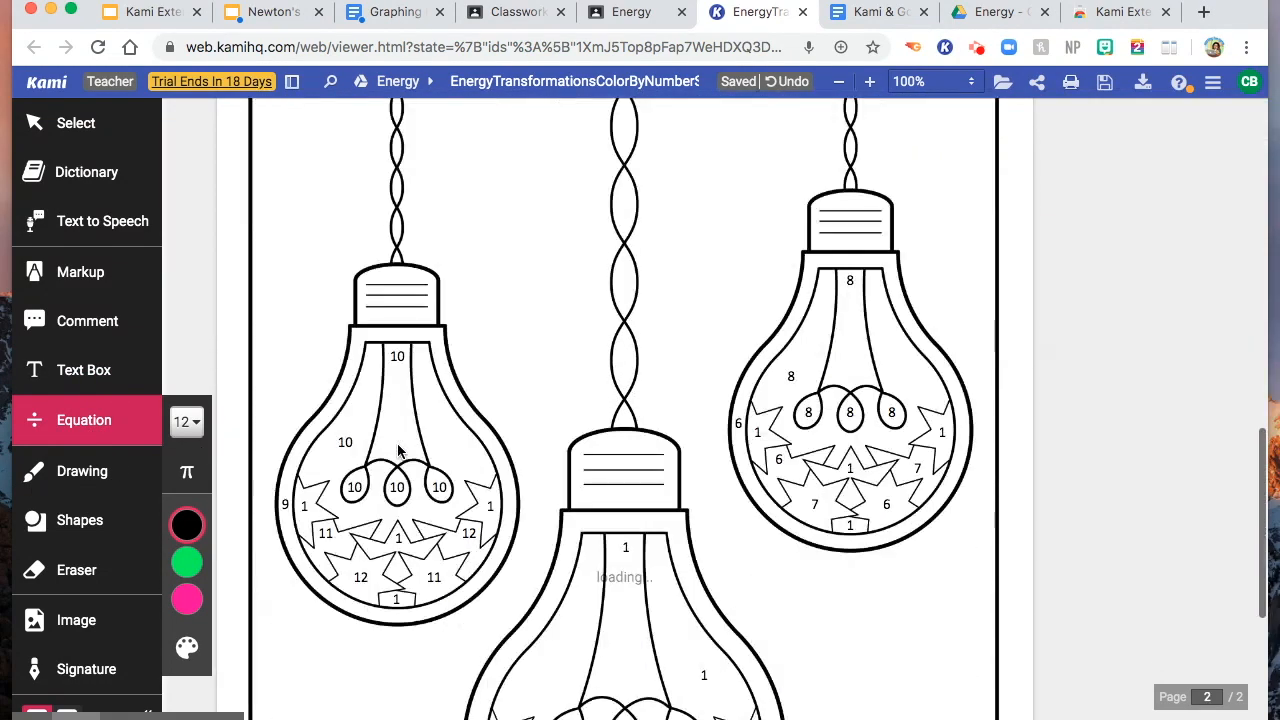
{"action": "scroll", "coordinate": [332, 487], "scroll_direction": "down", "scroll_amount": 3}
- Fill section 2 of the light bulb with red freehand strokes at the thickest width
{"action": "left_click", "coordinate": [84, 472]}
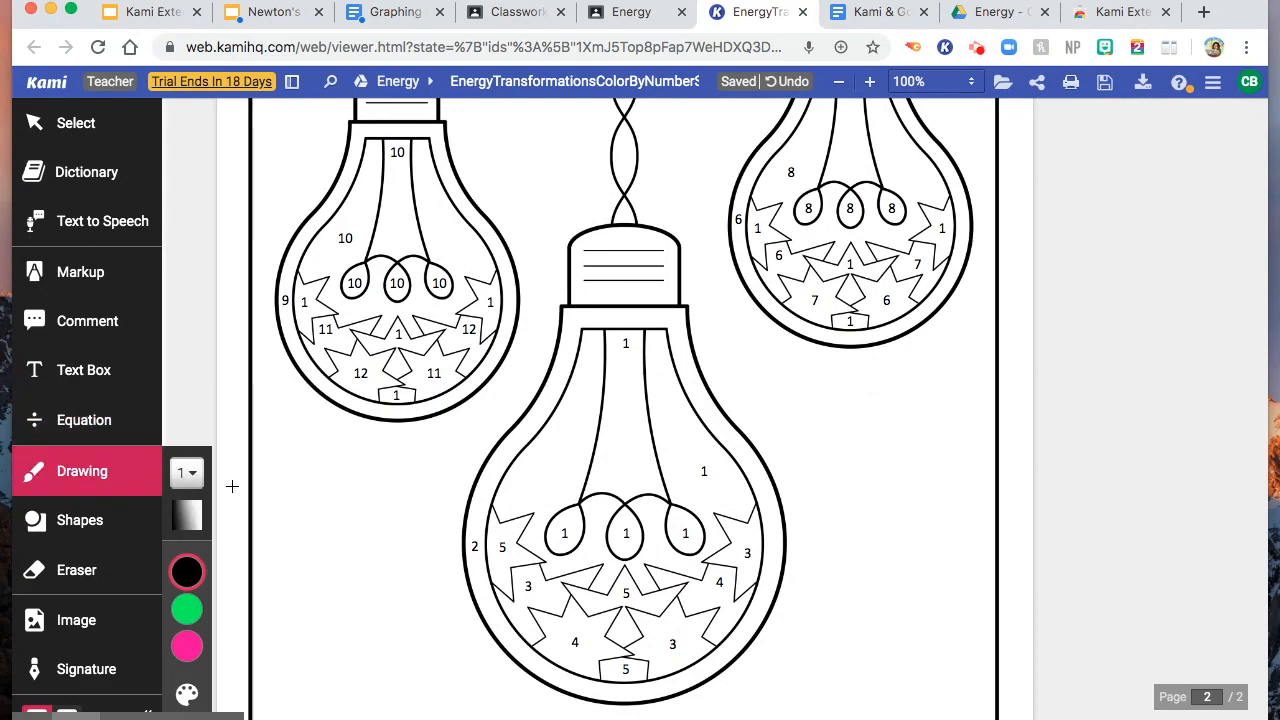
{"action": "scroll", "coordinate": [232, 487], "scroll_direction": "down", "scroll_amount": 3}
{"action": "left_click", "coordinate": [187, 571]}
{"action": "left_click", "coordinate": [243, 609]}
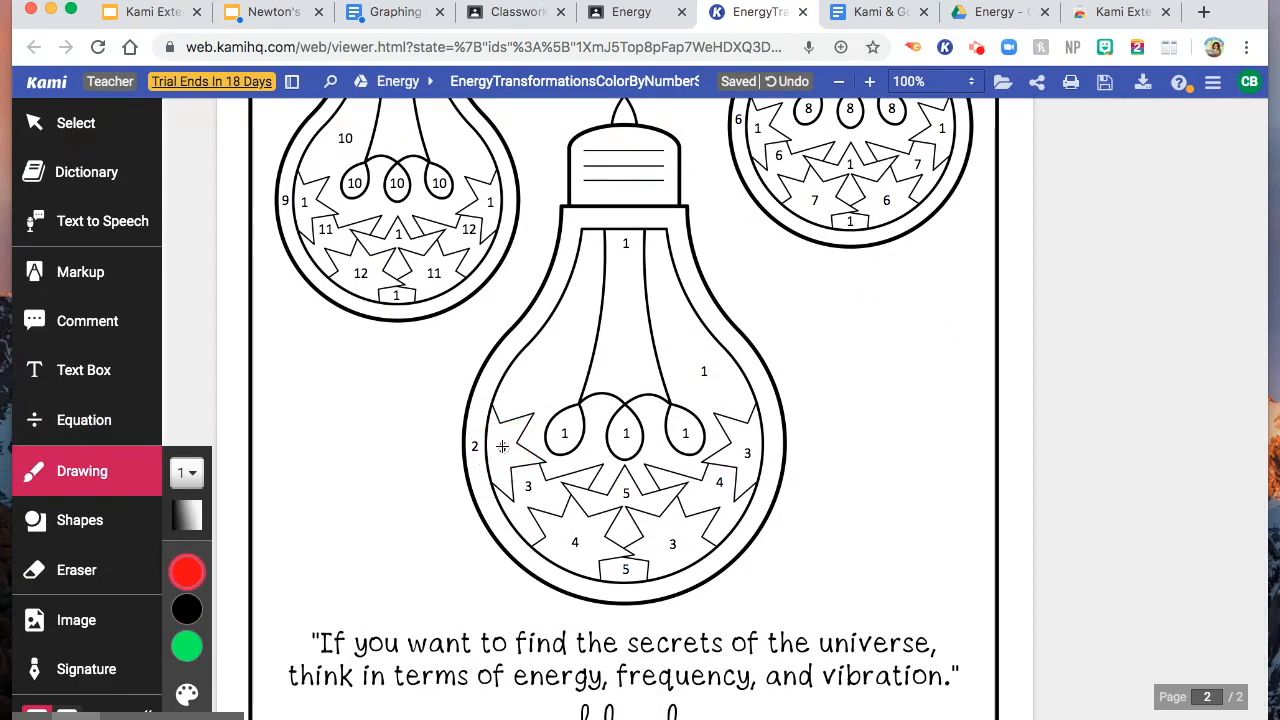
{"action": "mouse_move", "coordinate": [502, 446]}
{"action": "left_mouse_down"}
{"action": "mouse_move", "coordinate": [504, 466]}
{"action": "mouse_move", "coordinate": [506, 445]}
{"action": "left_mouse_up"}
{"action": "left_click", "coordinate": [189, 472]}
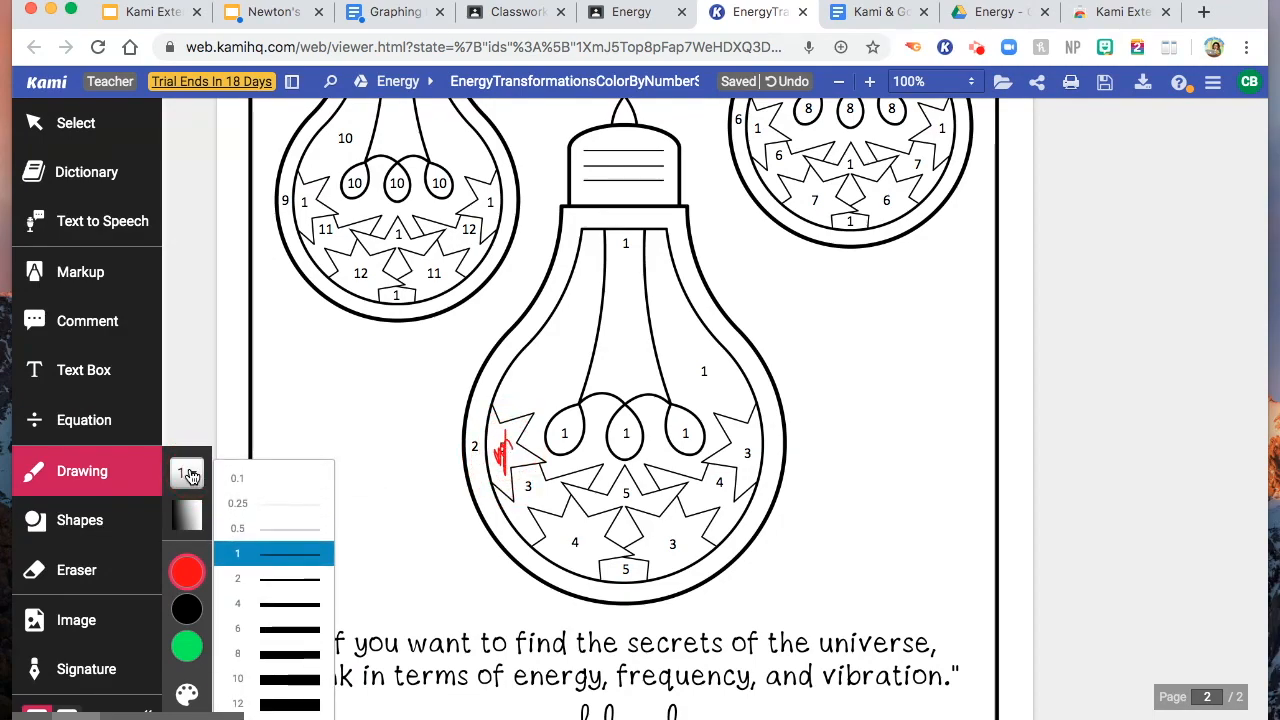
{"action": "left_click", "coordinate": [290, 703]}
{"action": "mouse_move", "coordinate": [502, 440]}
{"action": "left_mouse_down"}
{"action": "mouse_move", "coordinate": [504, 478]}
{"action": "mouse_move", "coordinate": [508, 420]}
{"action": "mouse_move", "coordinate": [500, 490]}
{"action": "left_mouse_up"}
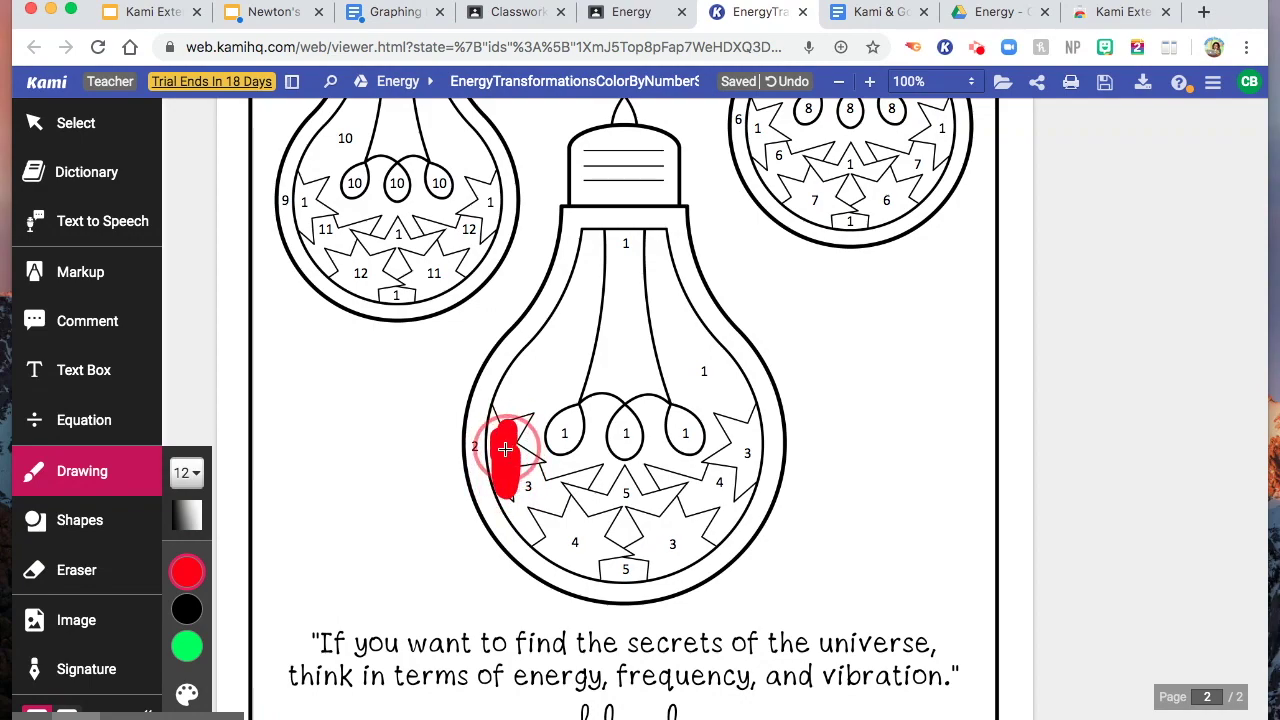
- Draw an ellipse shape to the left of the light bulb
{"action": "left_click", "coordinate": [55, 538]}
{"action": "left_click", "coordinate": [187, 445]}
{"action": "left_click_drag", "start_coordinate": [308, 378], "coordinate": [410, 422]}
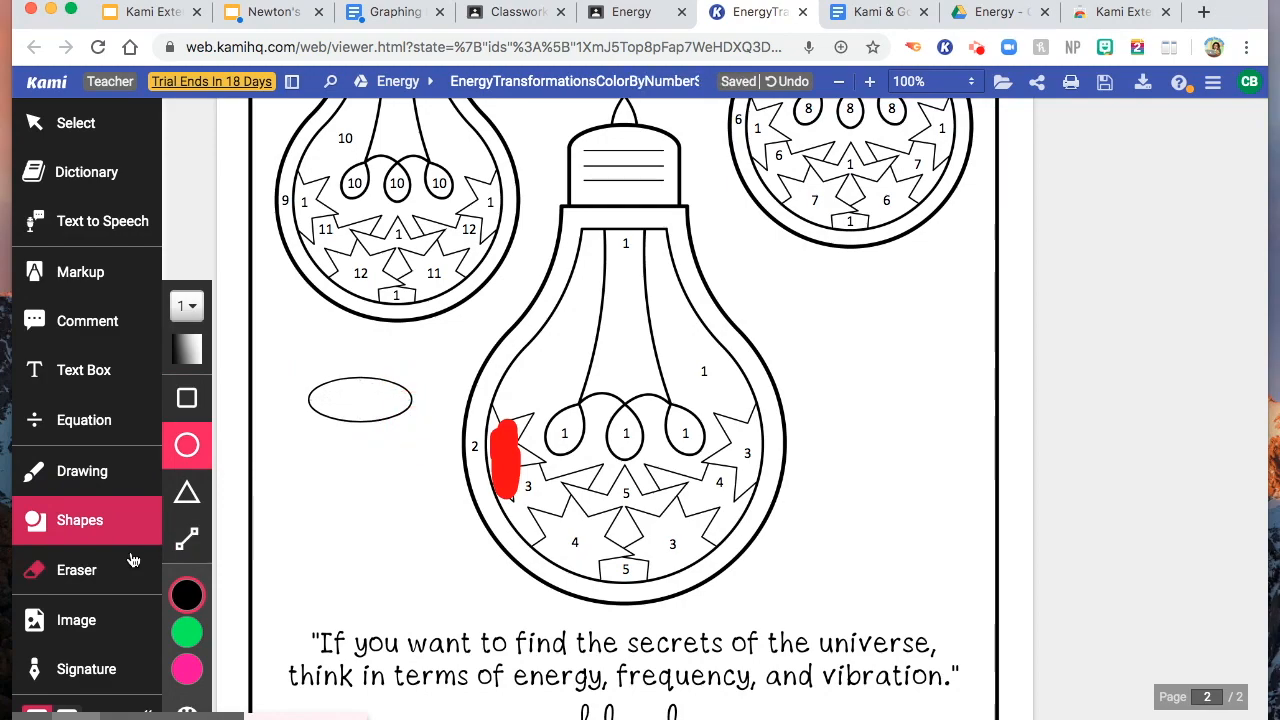
{"action": "left_click", "coordinate": [70, 570]}
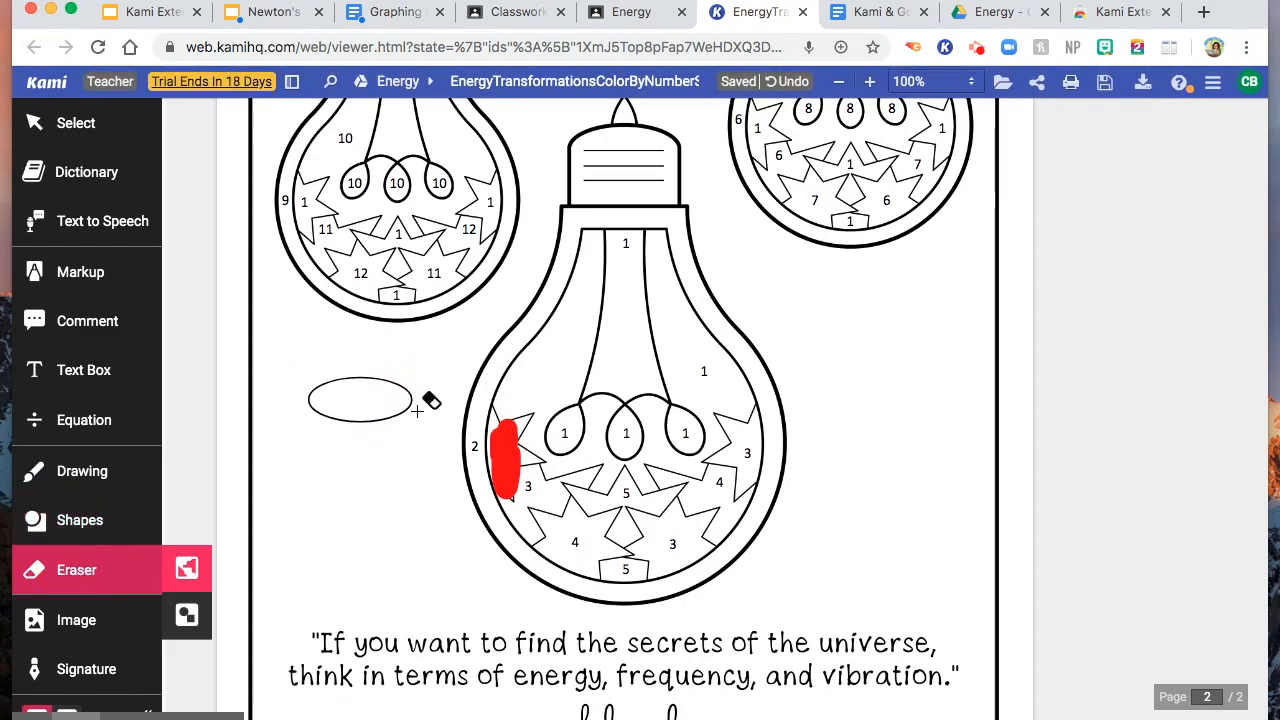
- Erase the red fill from section 2, then view and close the saved signatures dialog
{"action": "left_click_drag", "start_coordinate": [505, 435], "coordinate": [510, 485]}
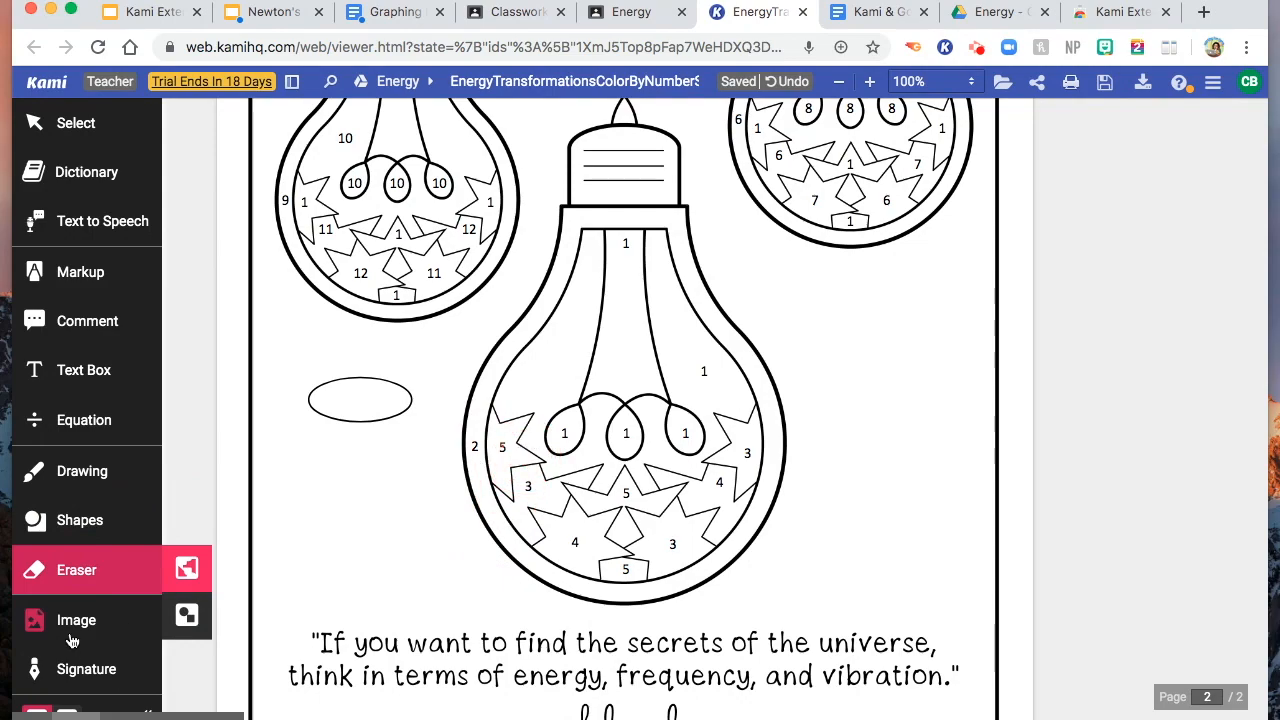
{"action": "left_click", "coordinate": [70, 625]}
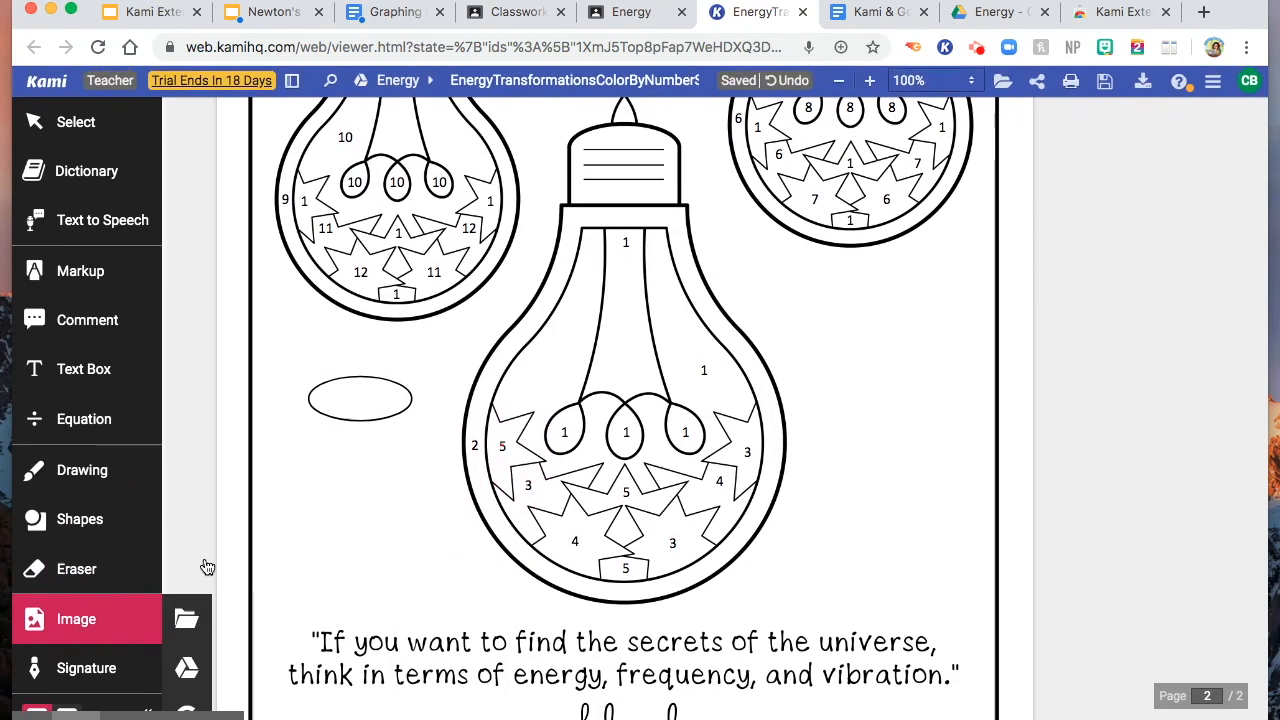
{"action": "left_click", "coordinate": [97, 672]}
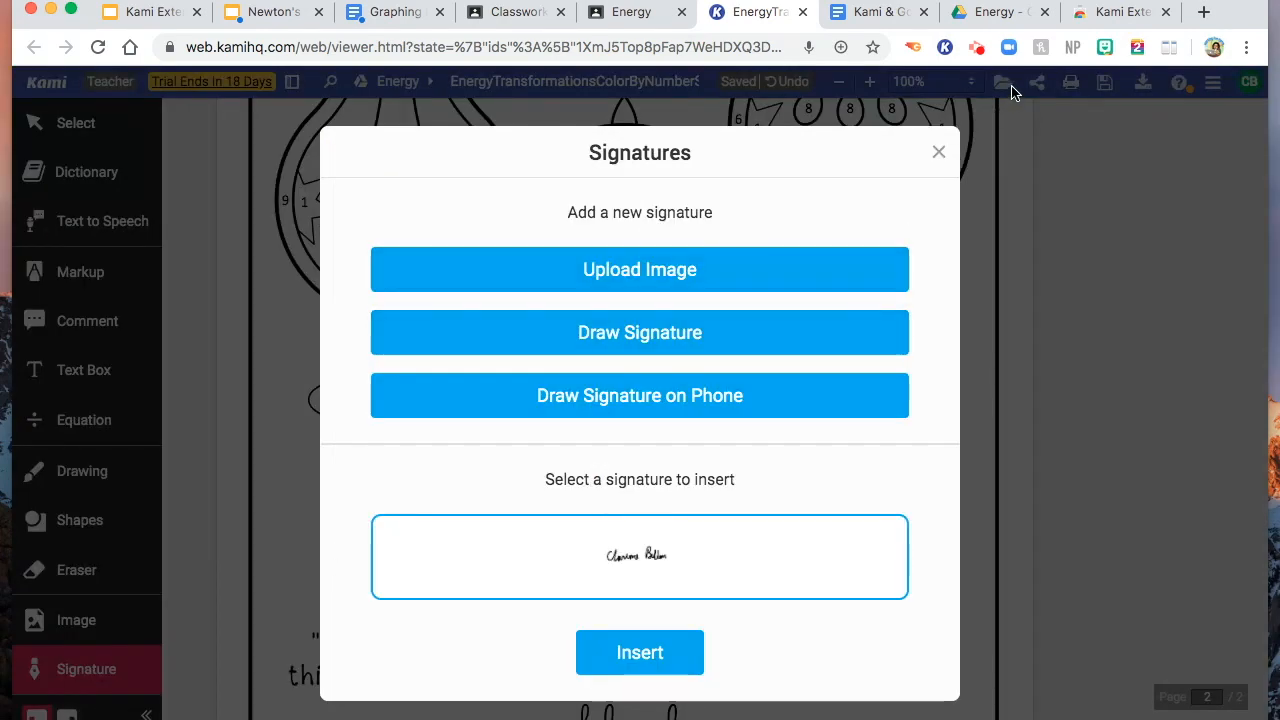
{"action": "left_click", "coordinate": [939, 152]}
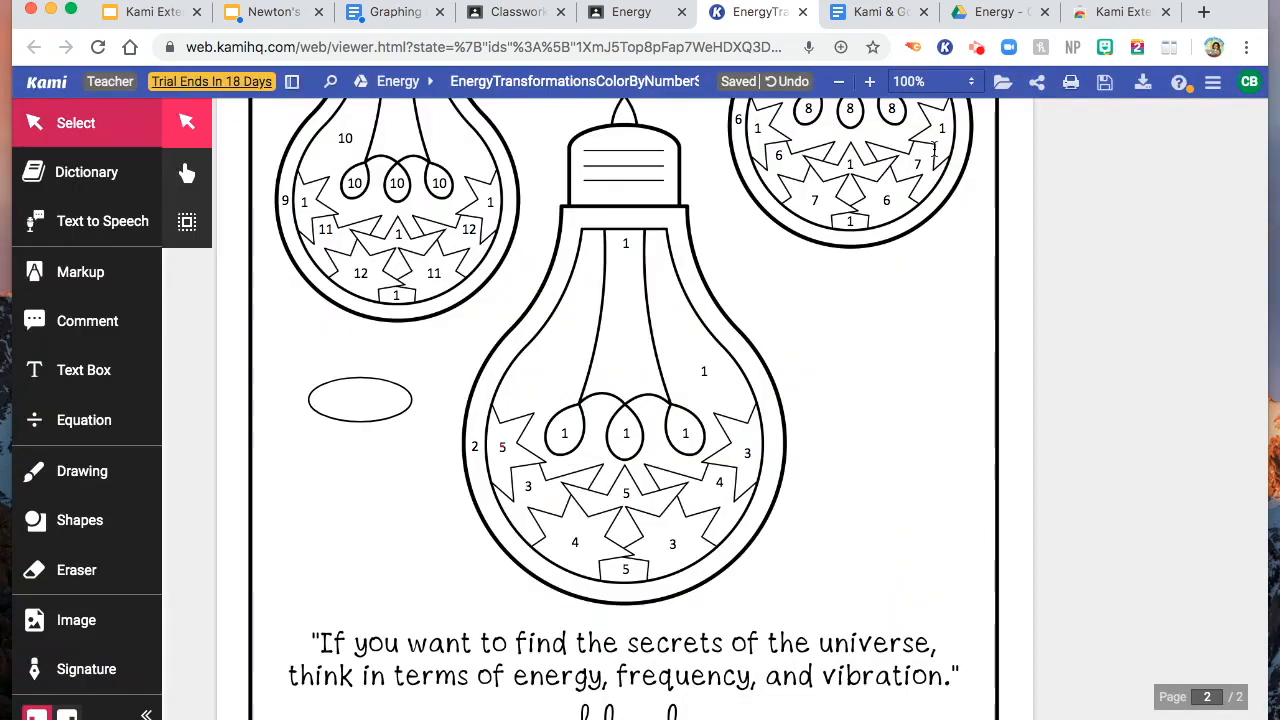
{"action": "scroll", "coordinate": [933, 349], "scroll_direction": "up", "scroll_amount": 5}
{"action": "scroll", "coordinate": [933, 349], "scroll_direction": "up", "scroll_amount": 5}
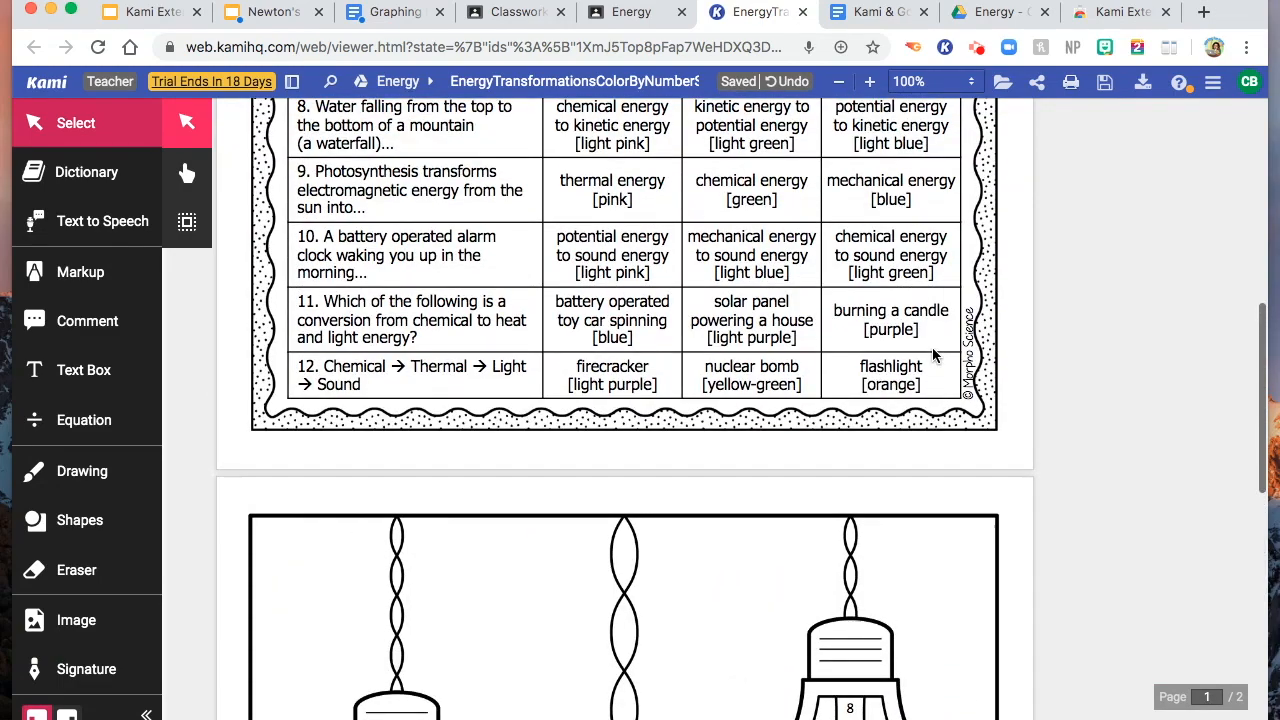
{"action": "scroll", "coordinate": [935, 356], "scroll_direction": "up", "scroll_amount": 5}
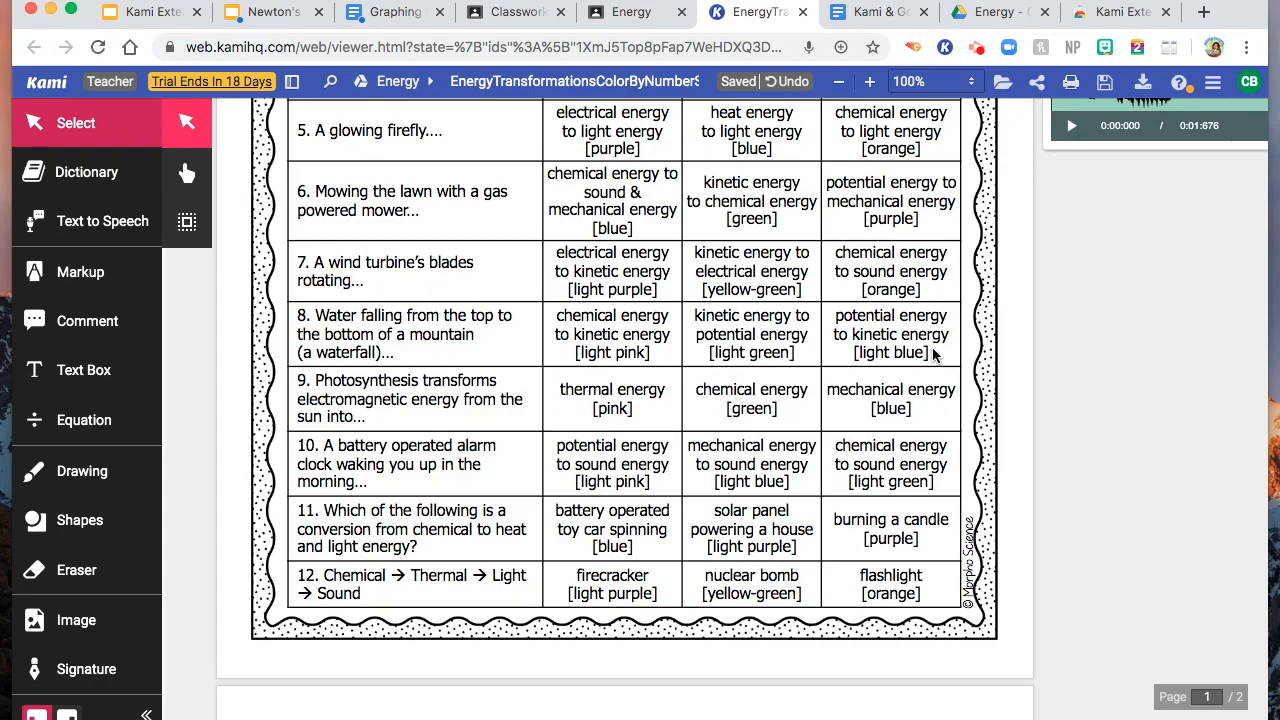
{"action": "scroll", "coordinate": [968, 296], "scroll_direction": "up", "scroll_amount": 5}
{"action": "scroll", "coordinate": [968, 296], "scroll_direction": "up", "scroll_amount": 5}
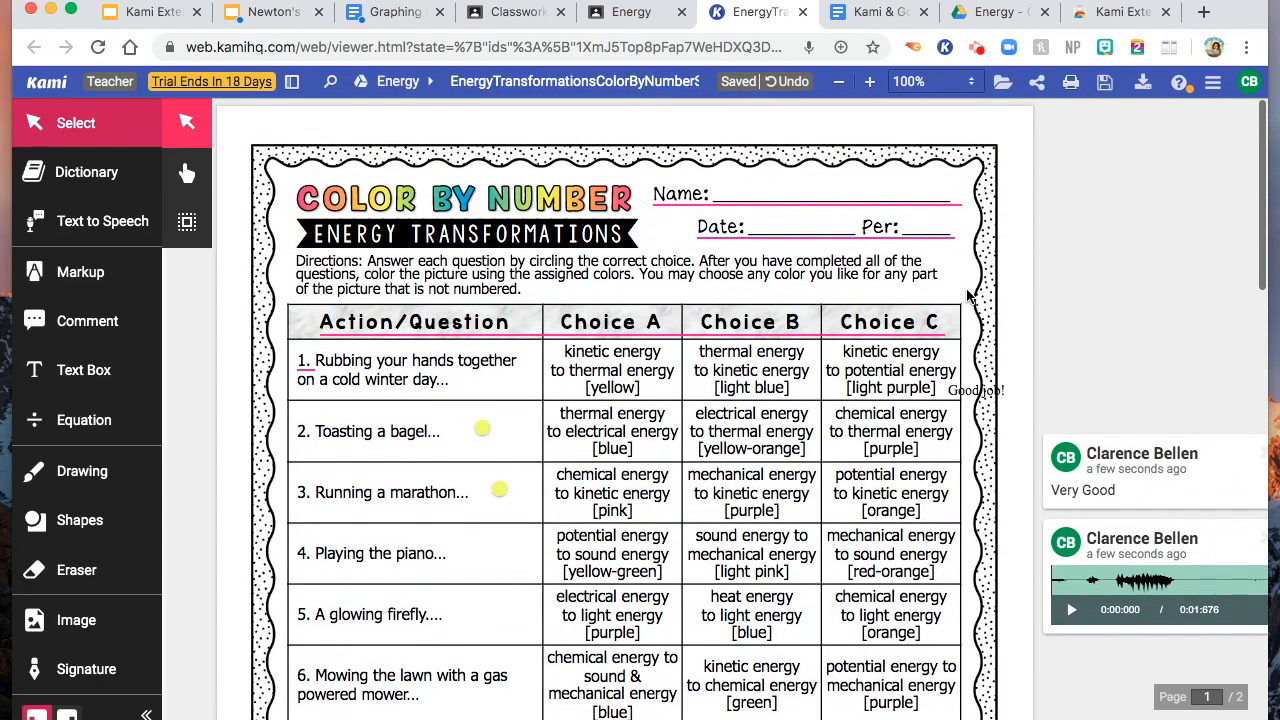